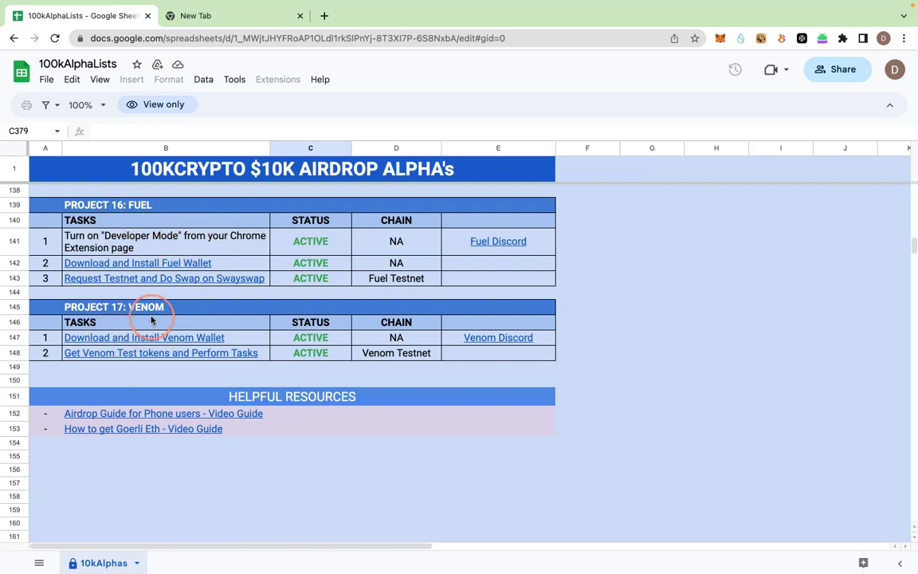
- Select the Project 16: Fuel row in the airdrop sheet and open the fuel.network website in the empty tab
left_click(600, 220)
left_click(13, 205)
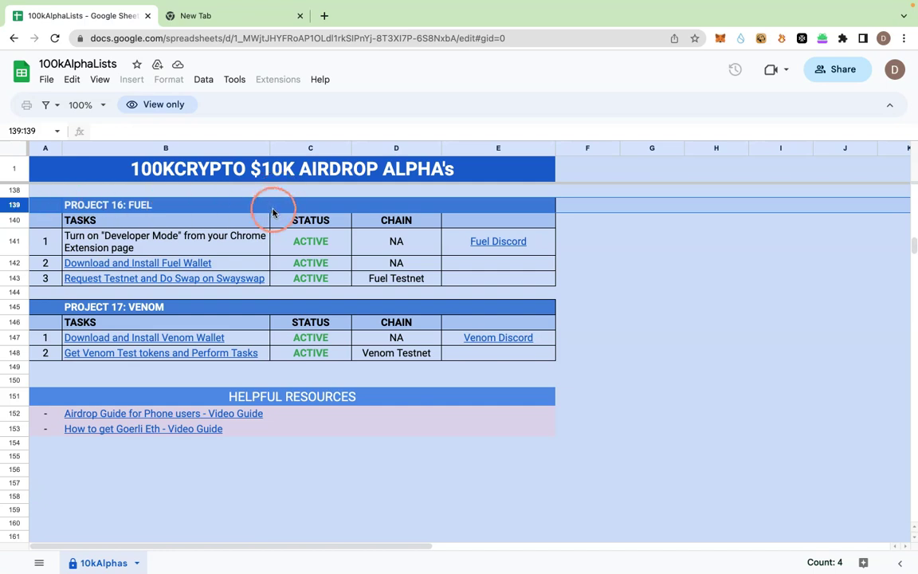
left_click(238, 20)
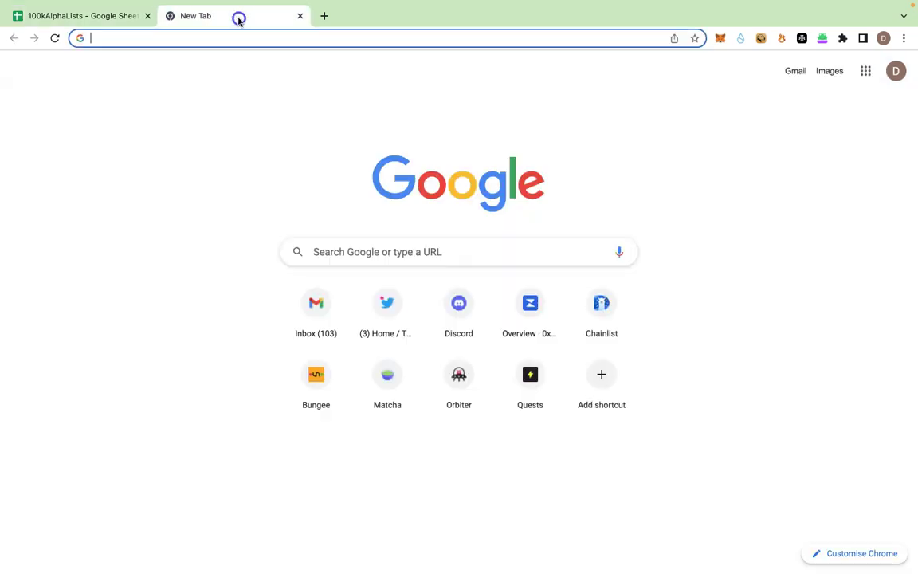
type("fuel.network")
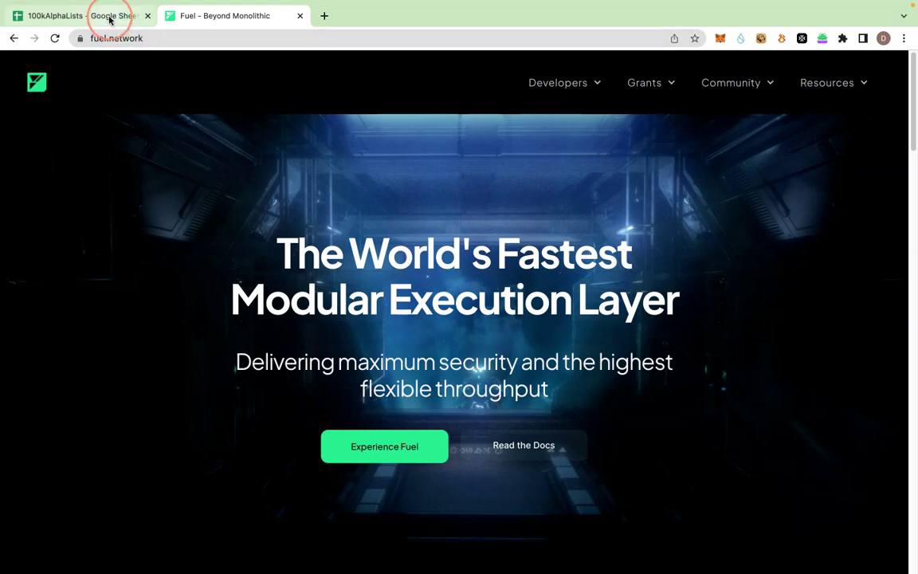
- Check the first Fuel task in the airdrop sheet and turn on Developer mode on the chrome://extensions page
left_click(111, 18)
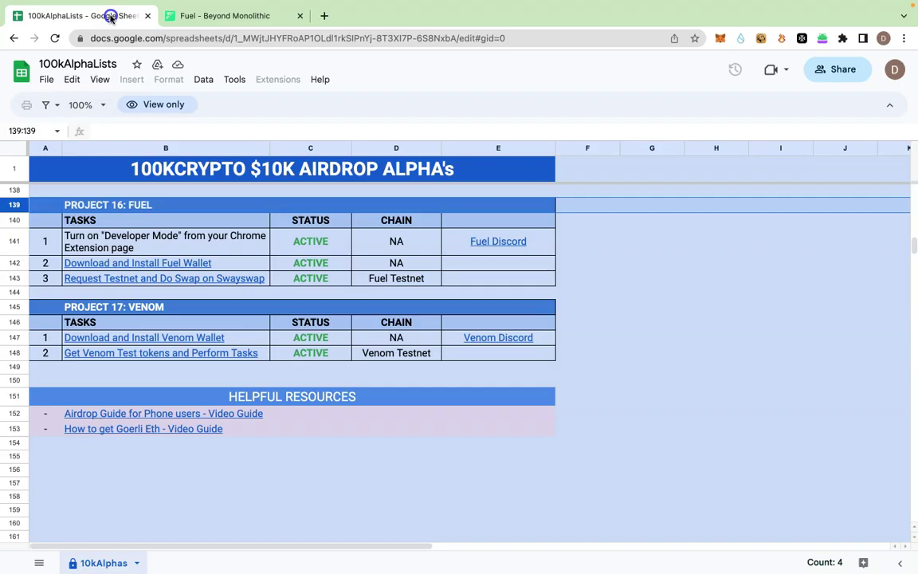
left_click(14, 243)
left_click(113, 236)
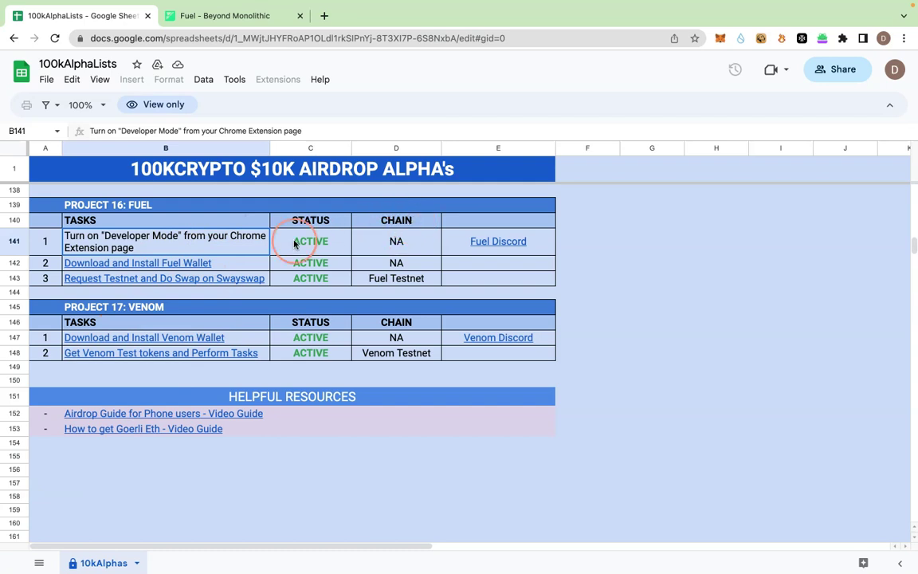
left_click(9, 242)
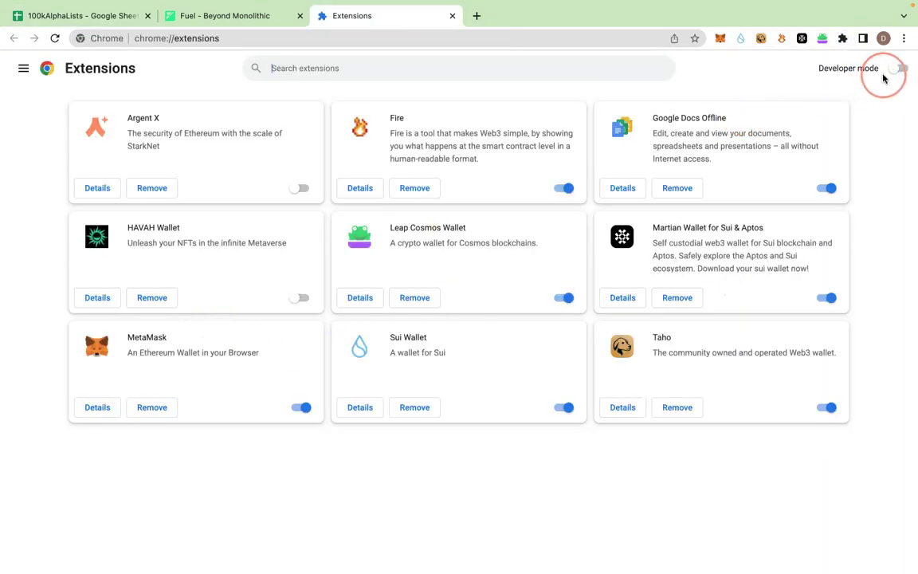
left_click(900, 68)
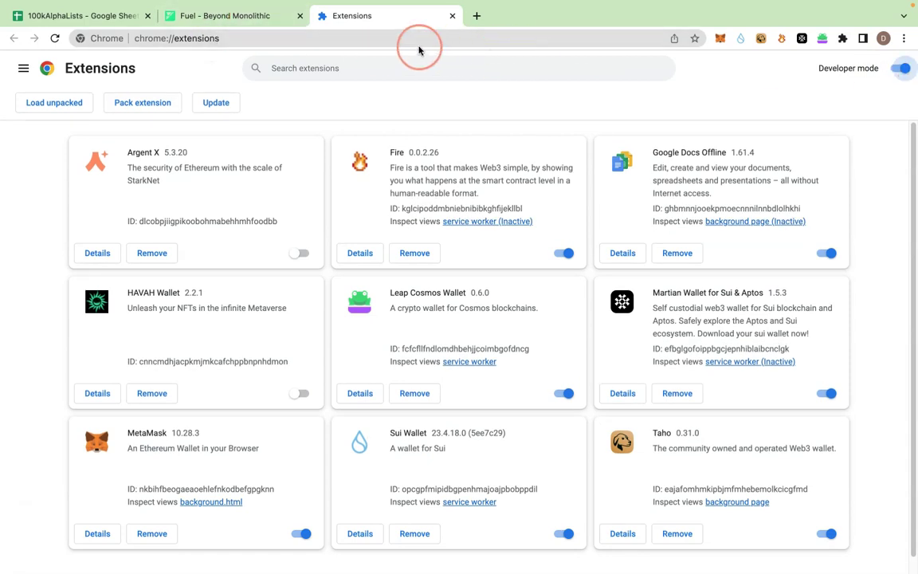
- Open the Fuel Wallet install page through the "Download and Install Fuel Wallet" link in the airdrop sheet
left_click(88, 18)
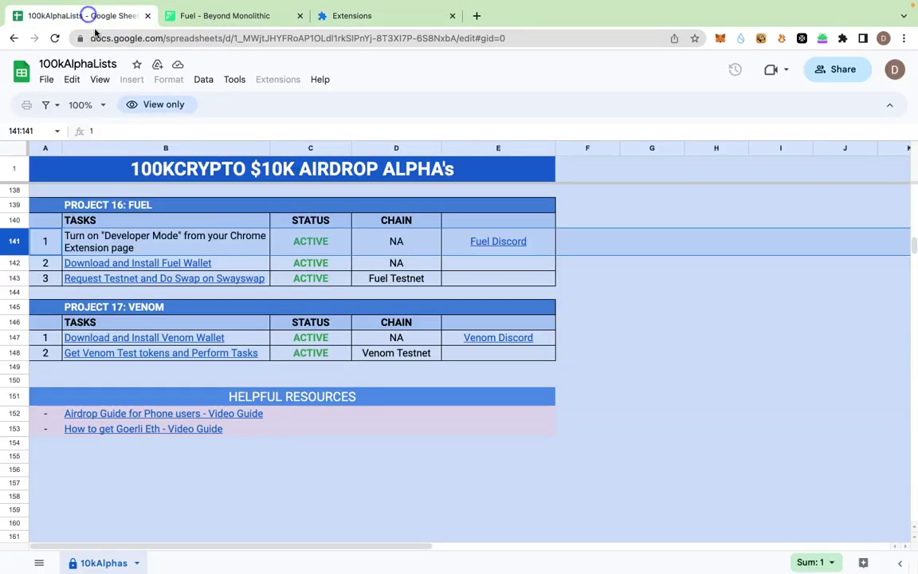
left_click(16, 263)
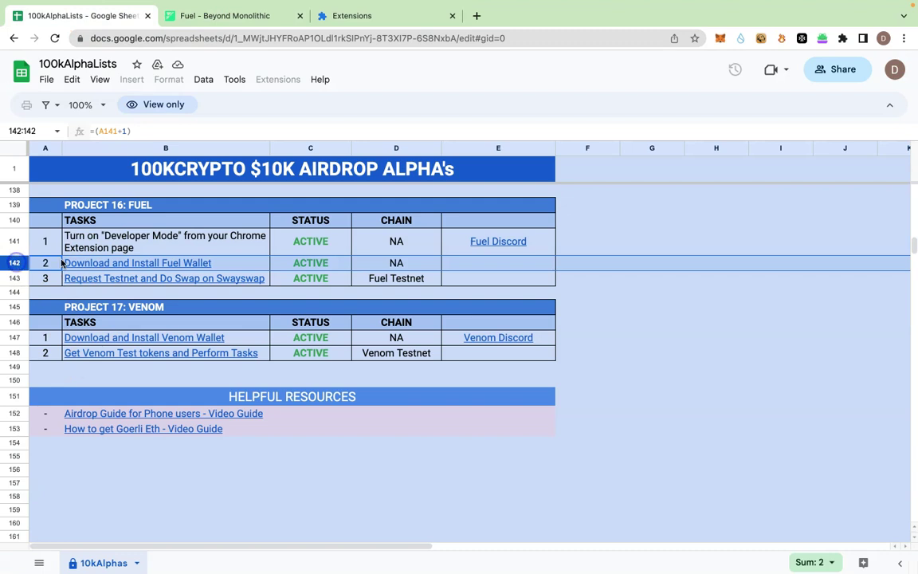
left_click(129, 263)
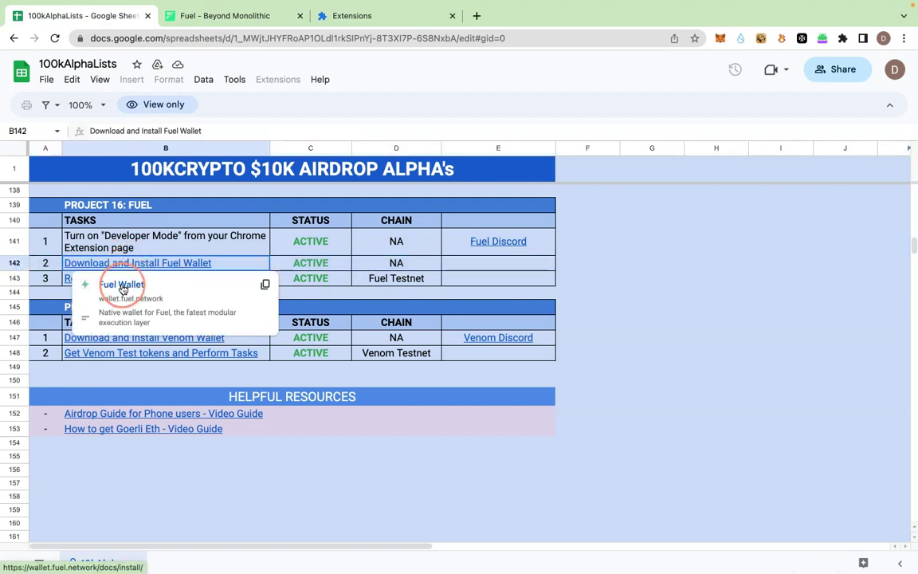
left_click(118, 284)
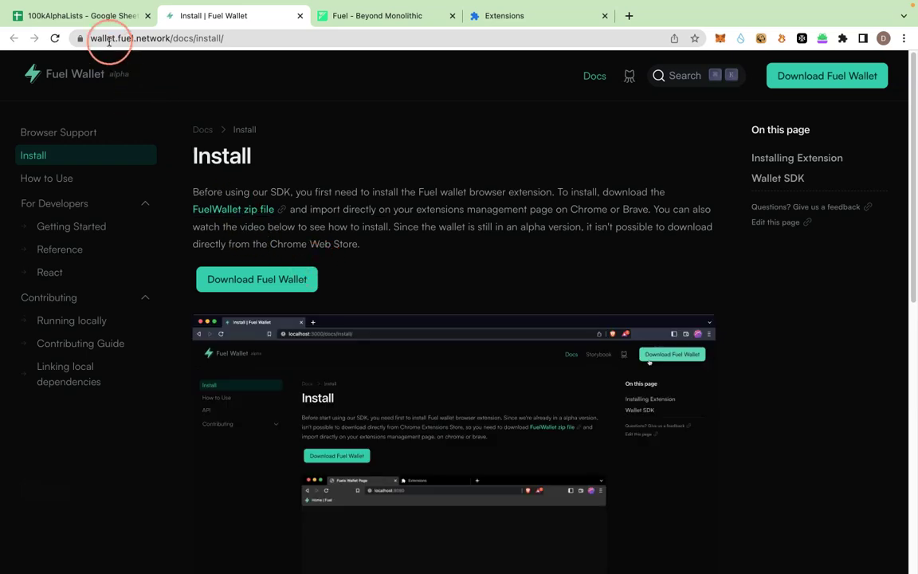
left_click(102, 16)
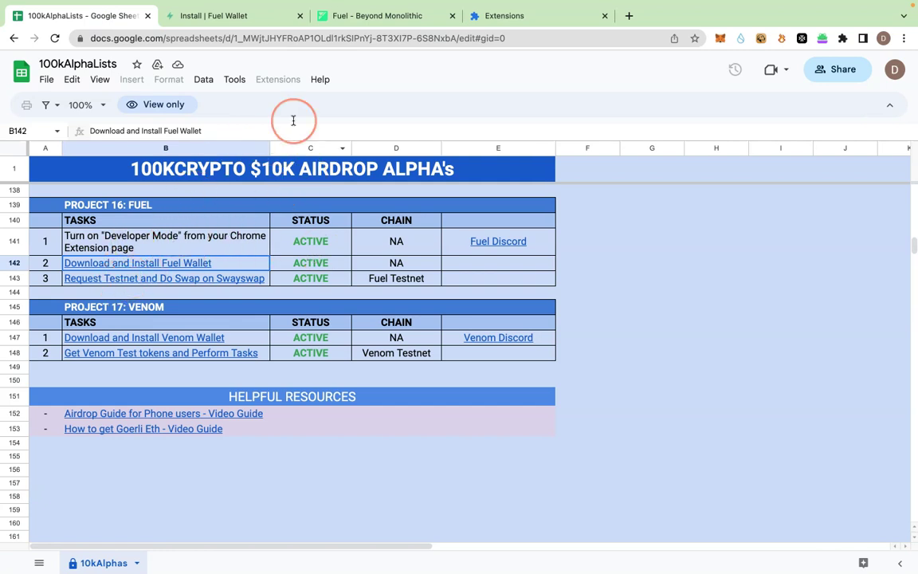
left_click(239, 19)
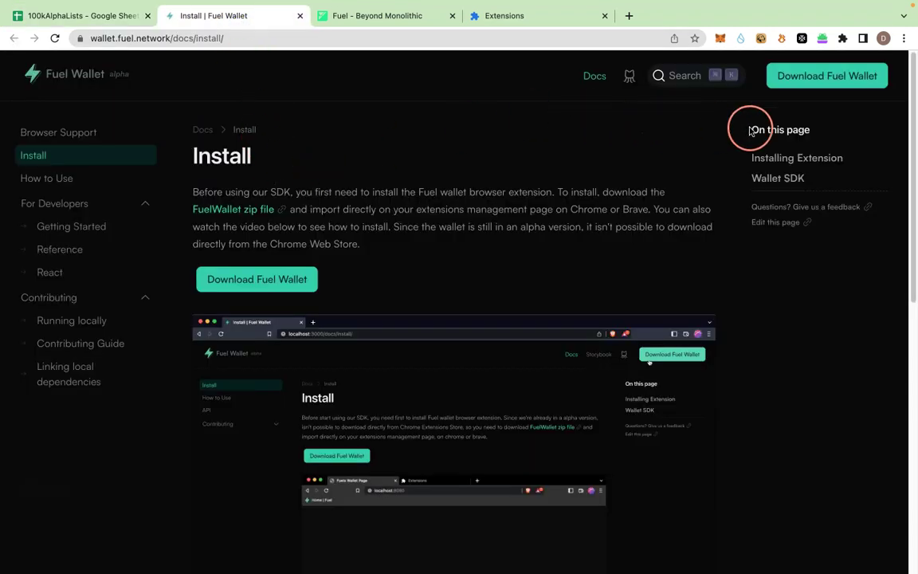
- Launch the SwaySwap app from the Fuel website and open its Fuel Wallet installation page
left_click(381, 19)
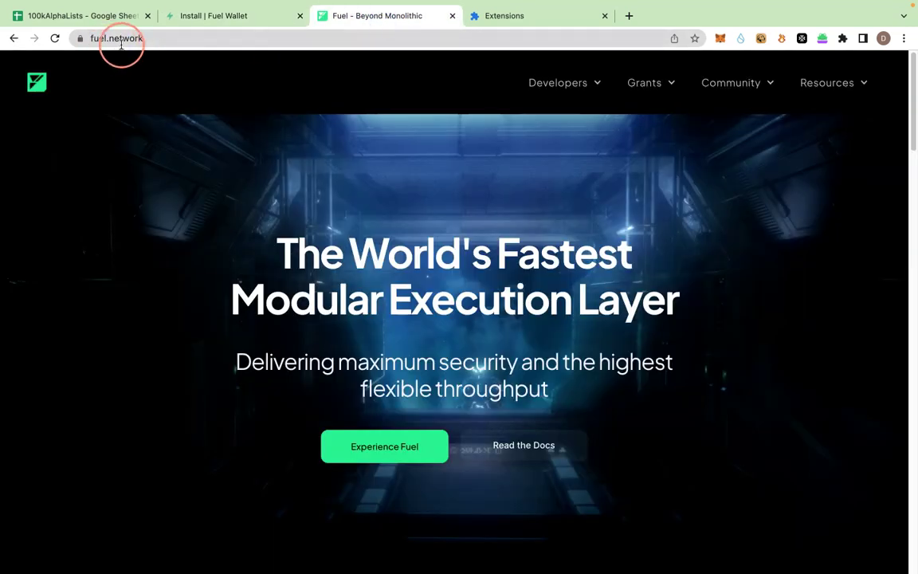
left_click(369, 451)
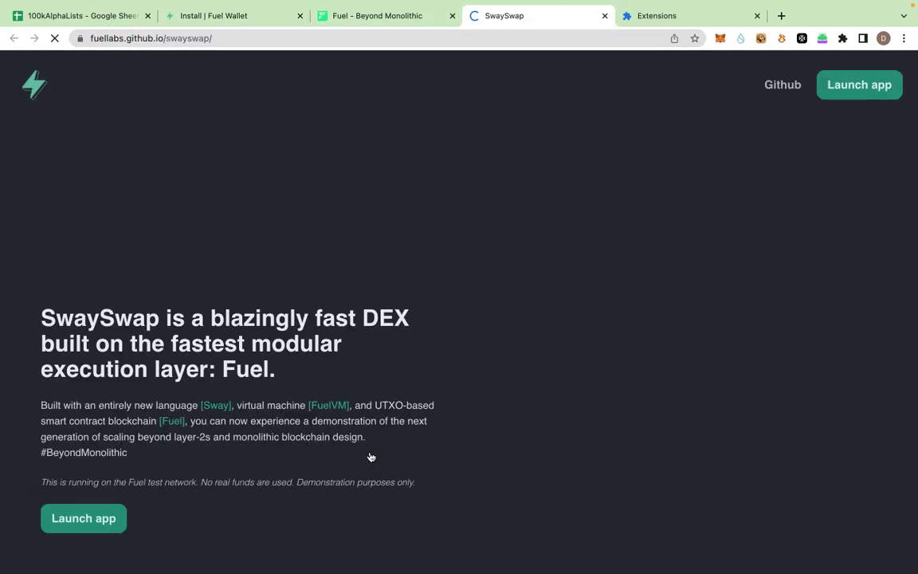
left_click(60, 522)
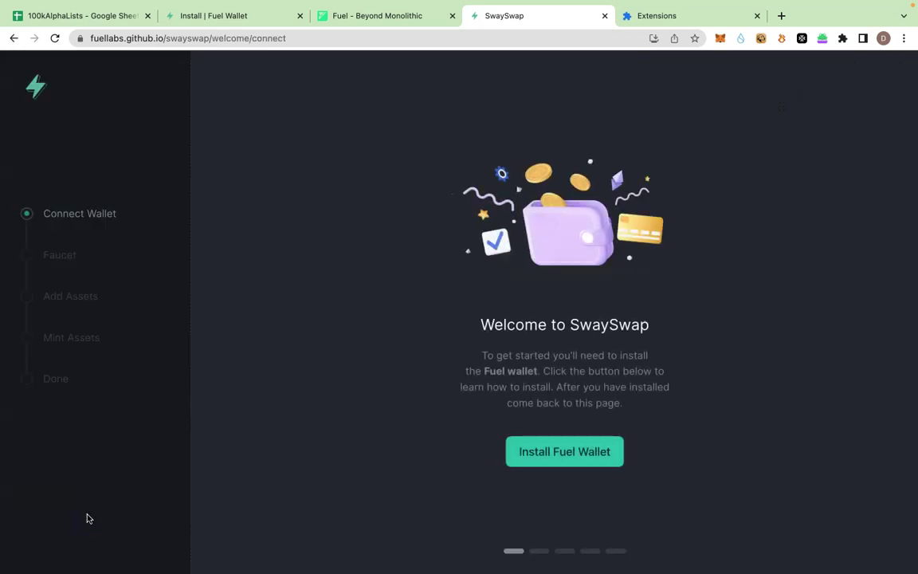
left_click(548, 454)
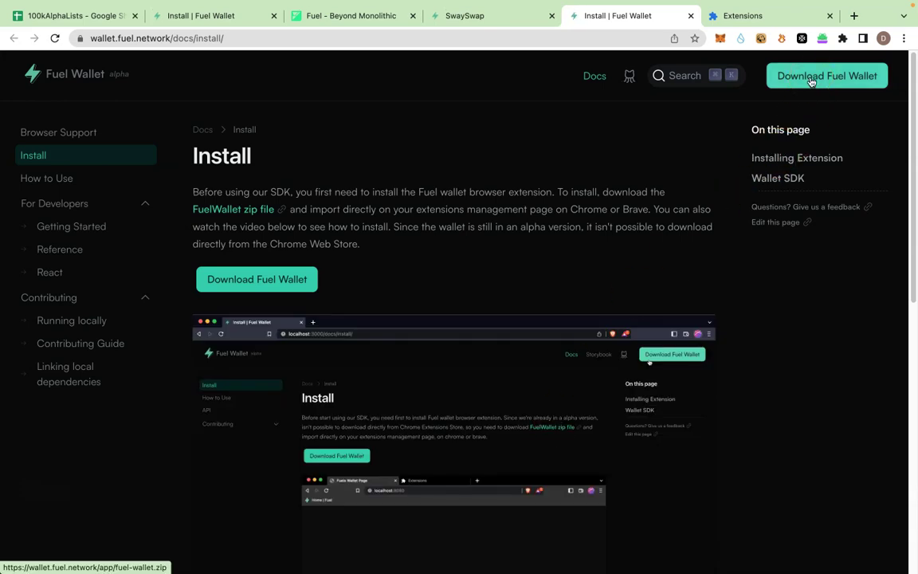
- Download the Fuel Wallet zip file and install it by dropping it onto the Extensions page
left_click(810, 78)
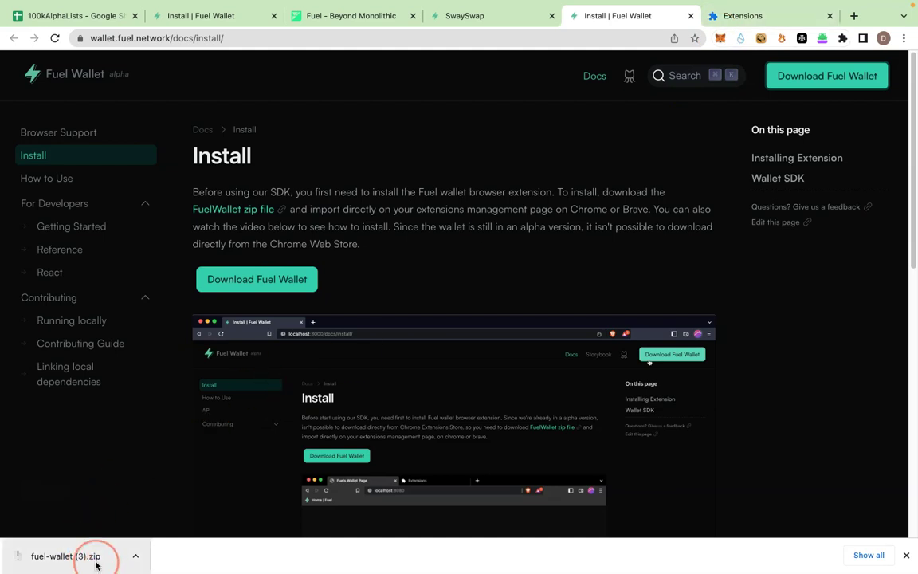
left_click_drag(95, 564, 159, 147)
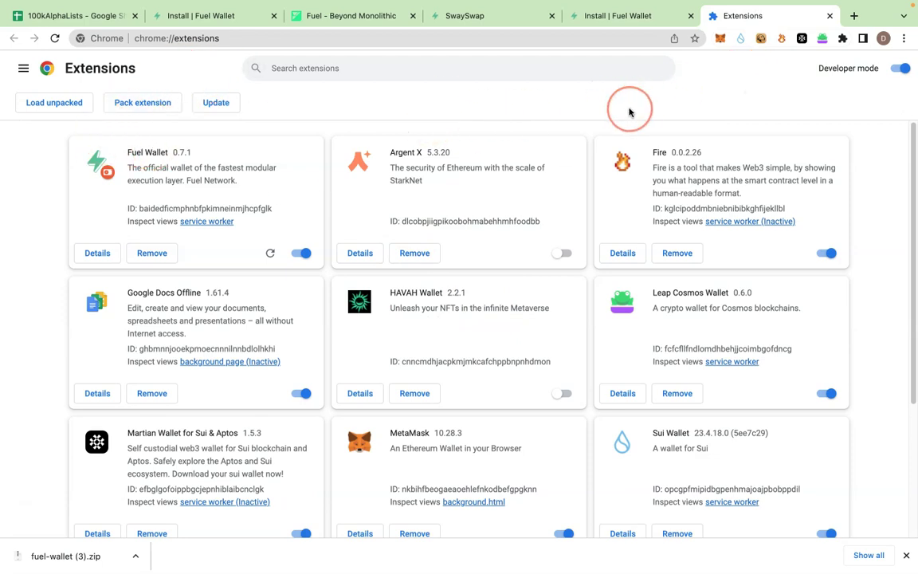
scroll(406, 175, "down", 3)
scroll(259, 165, "up", 3)
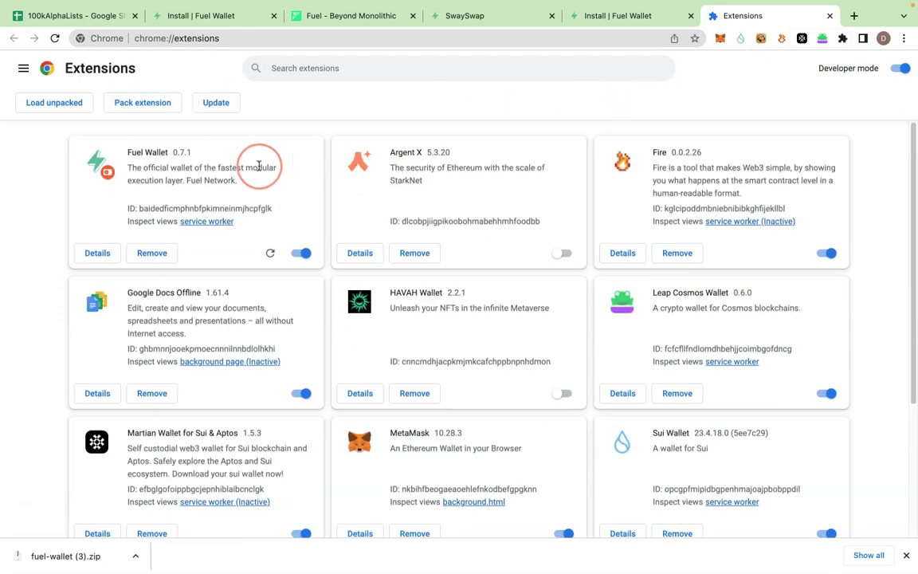
left_click(57, 108)
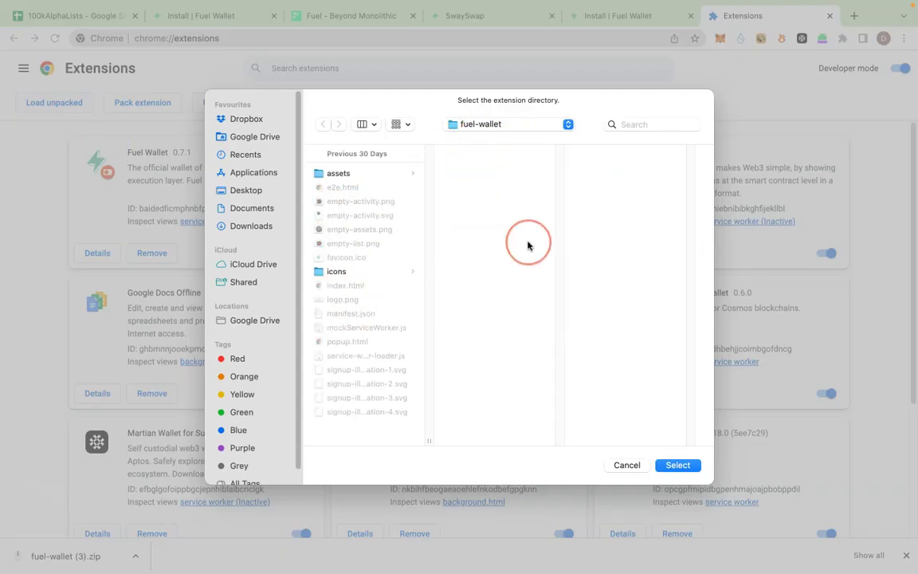
left_click(627, 466)
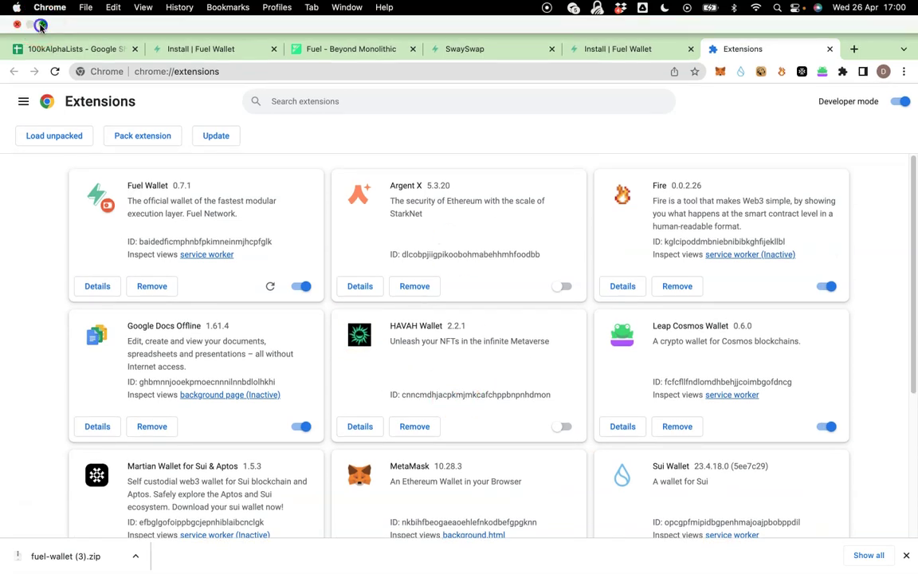
left_click(41, 27)
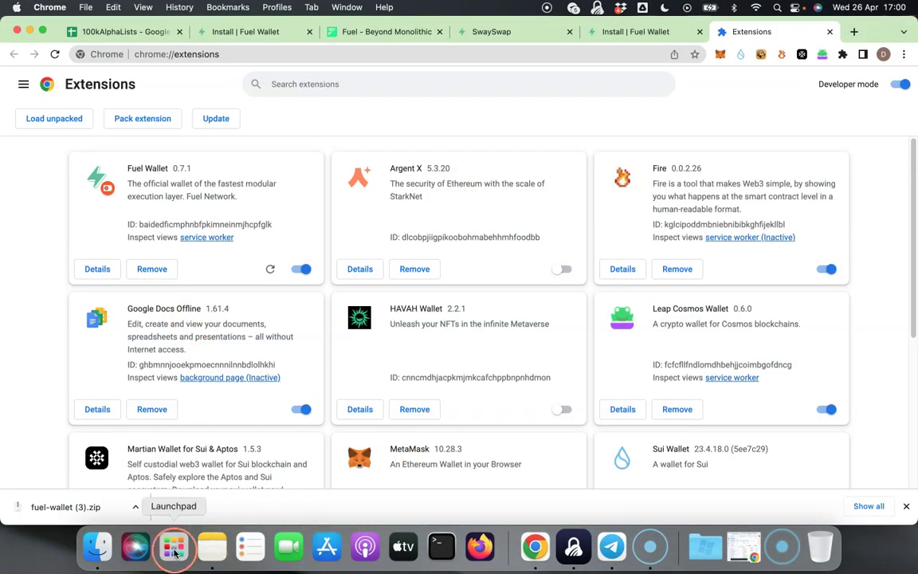
left_click(38, 32)
- Load the unpacked fuel-wallet folder as an extension, finding it with a search for "fuel"
left_click(58, 107)
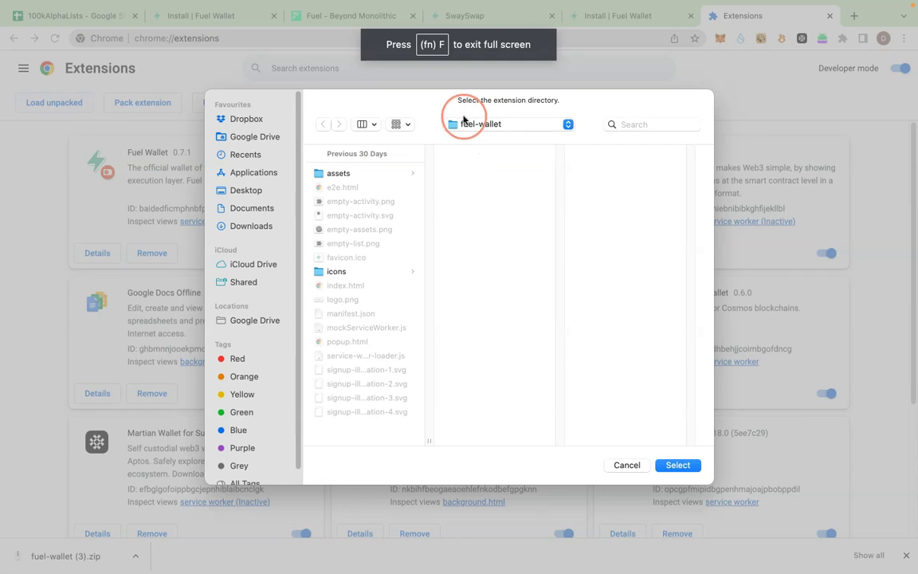
left_click(251, 227)
left_click(628, 124)
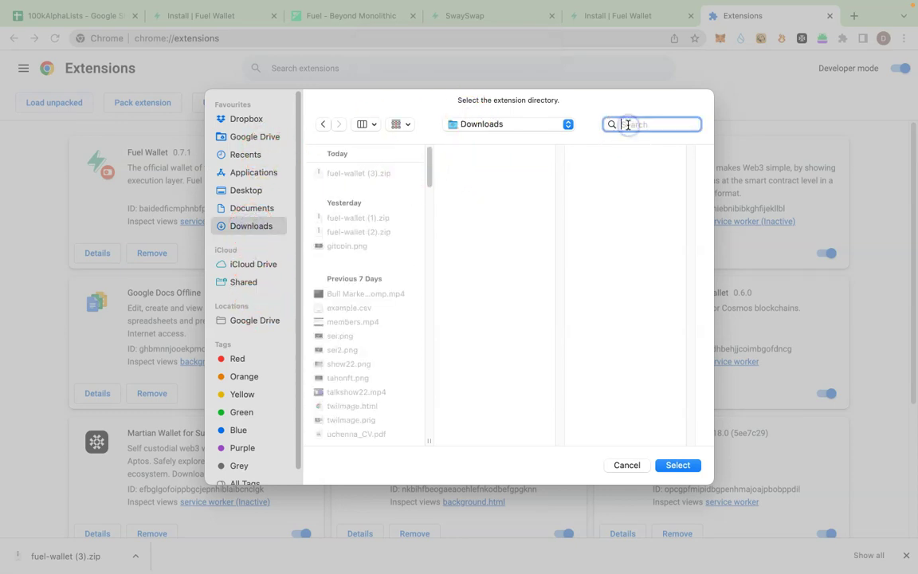
type("fuel")
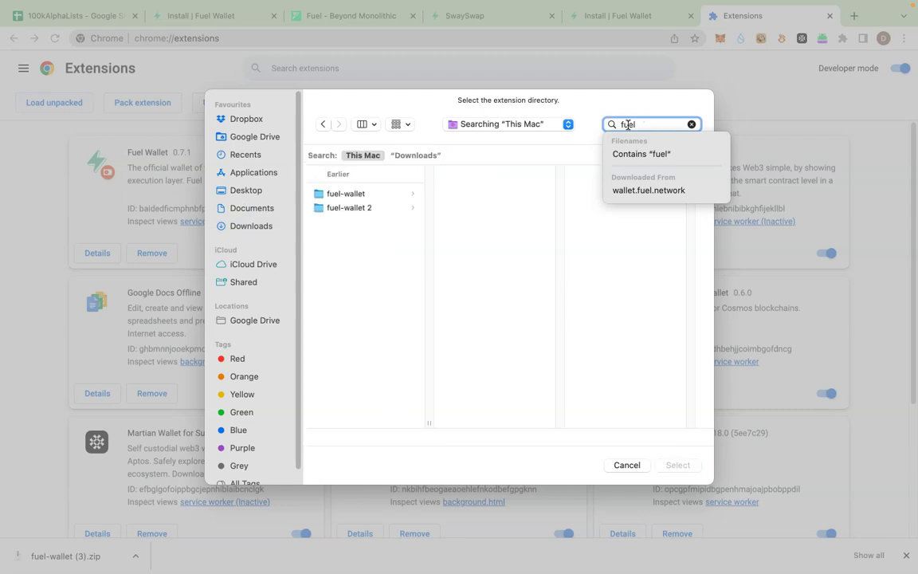
left_click(341, 194)
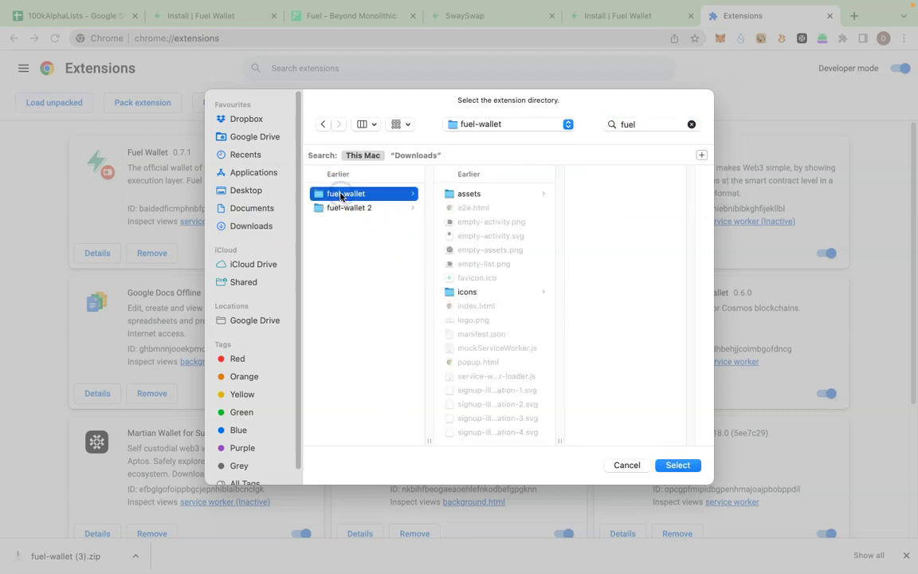
double_click(348, 199)
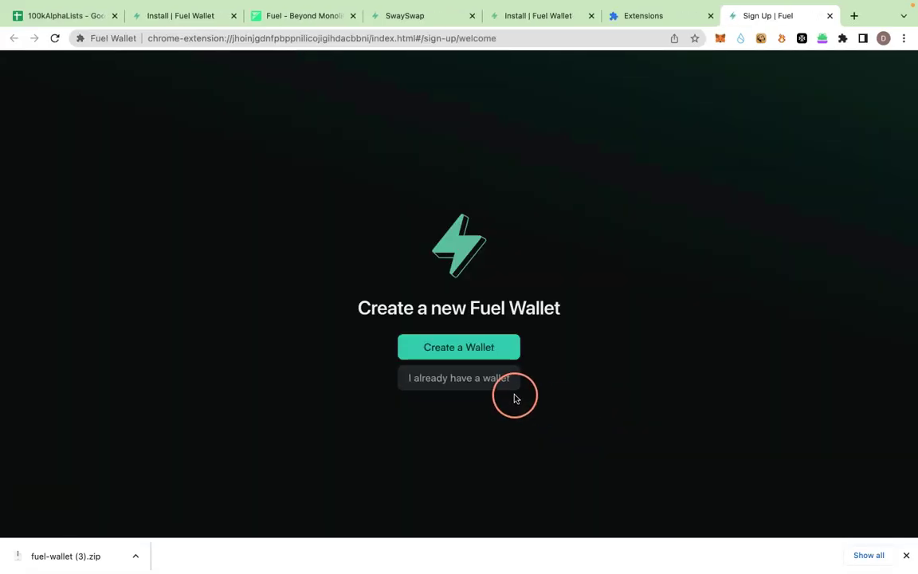
- Start creating a new Fuel wallet and look up the Project 17: Venom row in the airdrop sheet
left_click(905, 556)
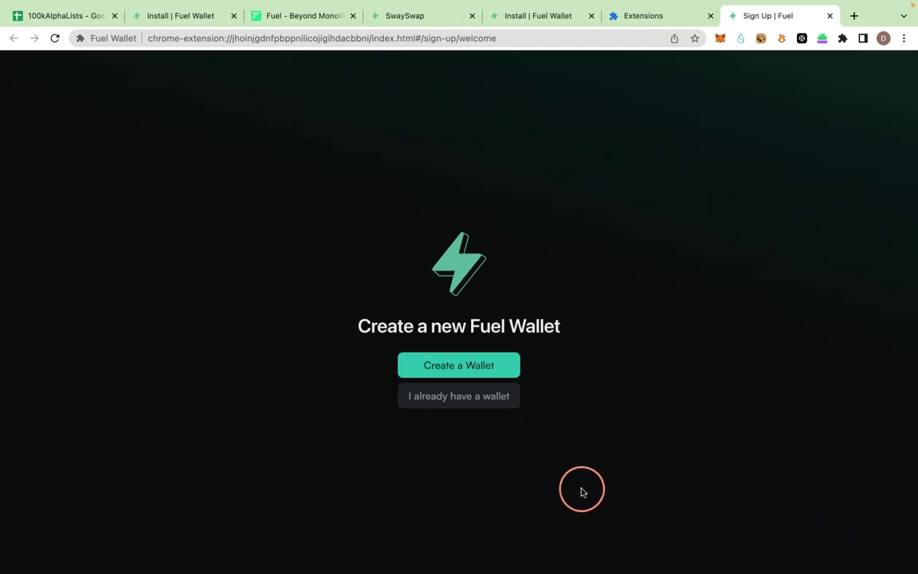
left_click(459, 366)
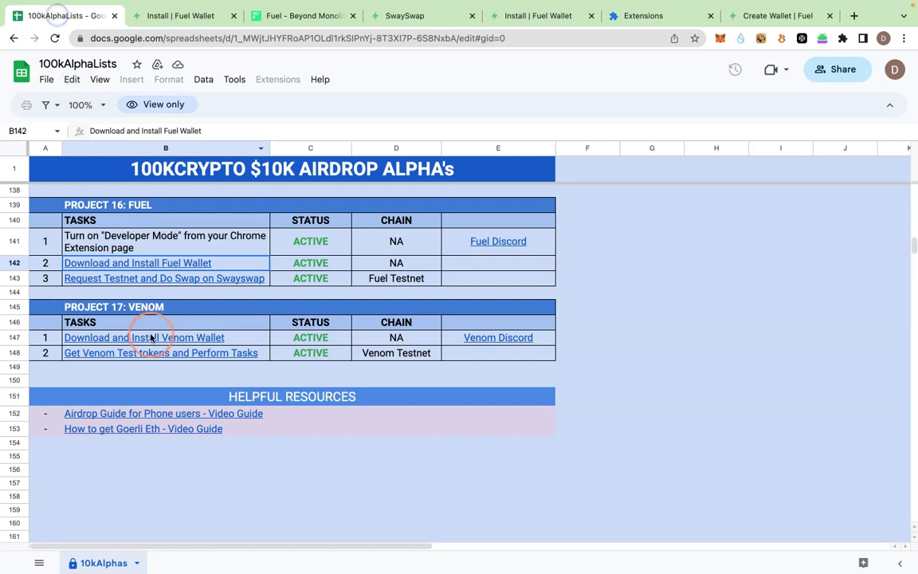
left_click(15, 308)
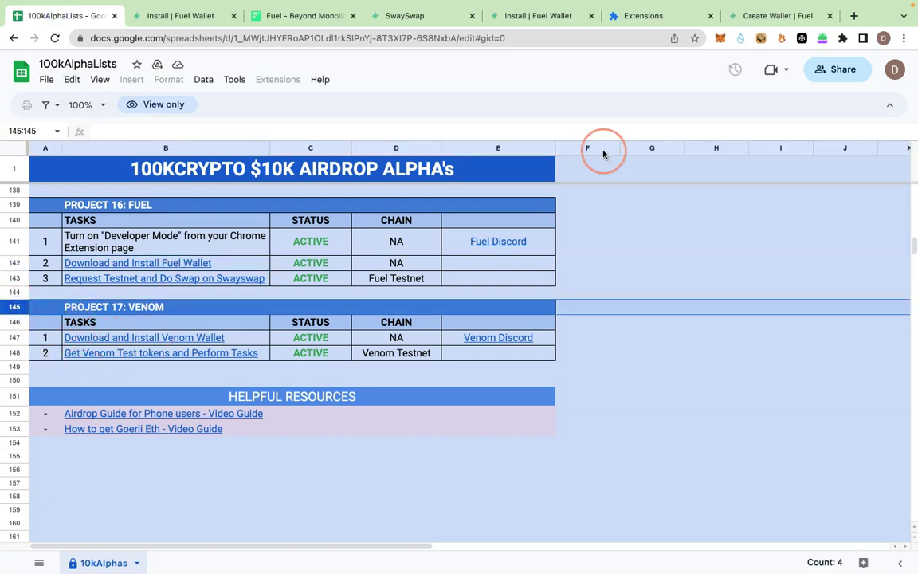
left_click(773, 16)
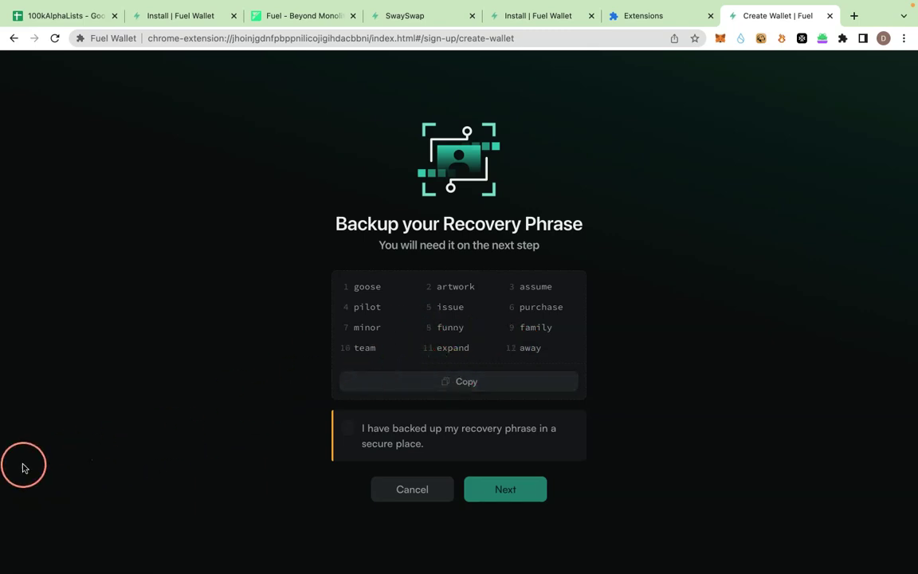
- Encrypt the new wallet by entering and confirming the wallet password, and finish the wallet setup
left_click(381, 318)
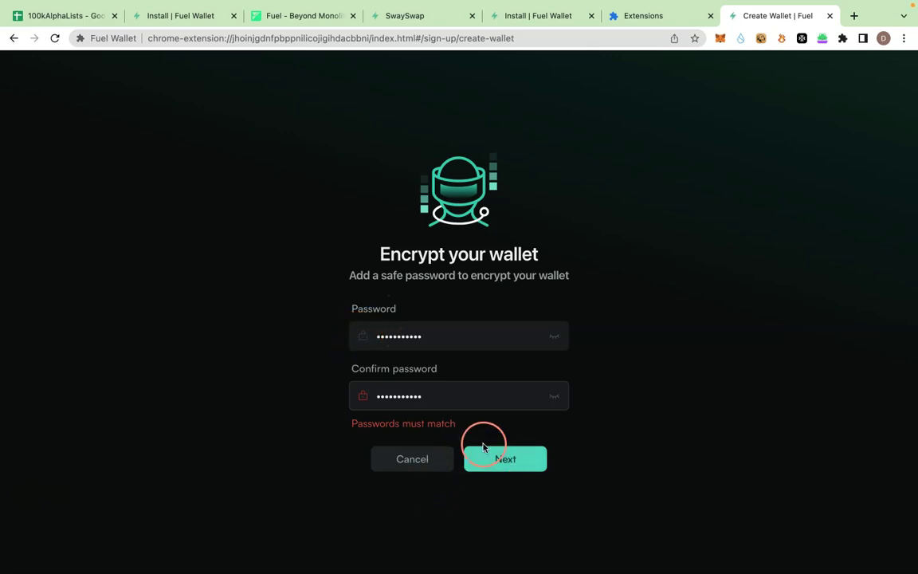
left_click(495, 467)
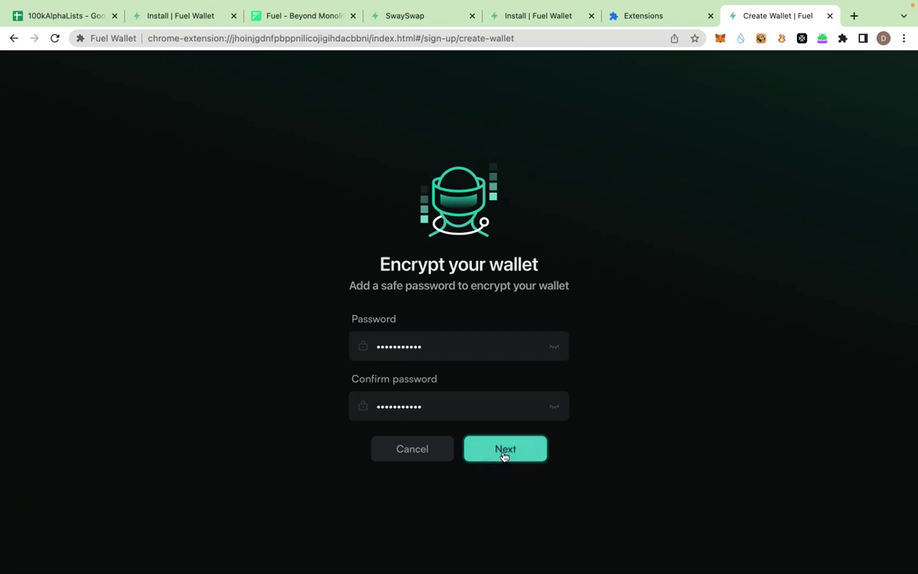
left_click(503, 453)
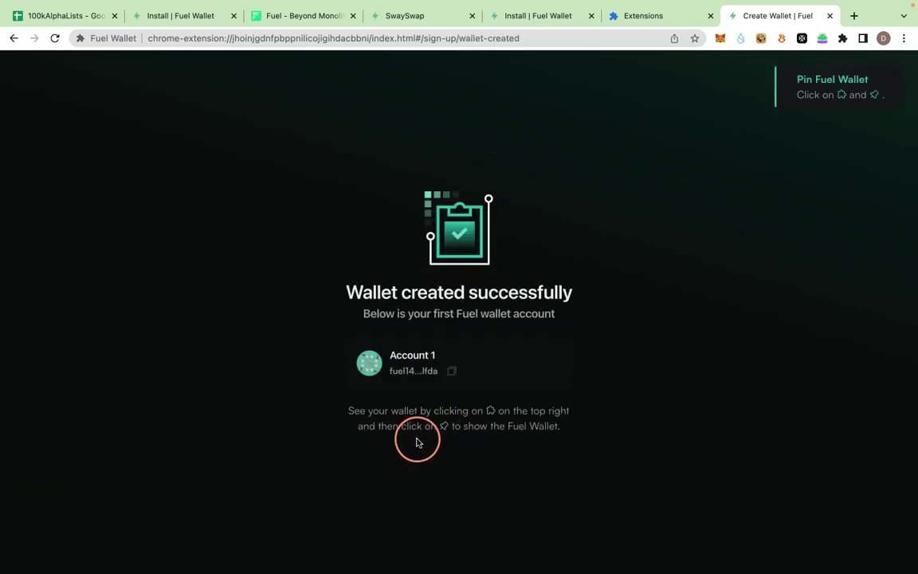
- Pin the newly set up Fuel Wallet extension to the browser toolbar
left_click(842, 38)
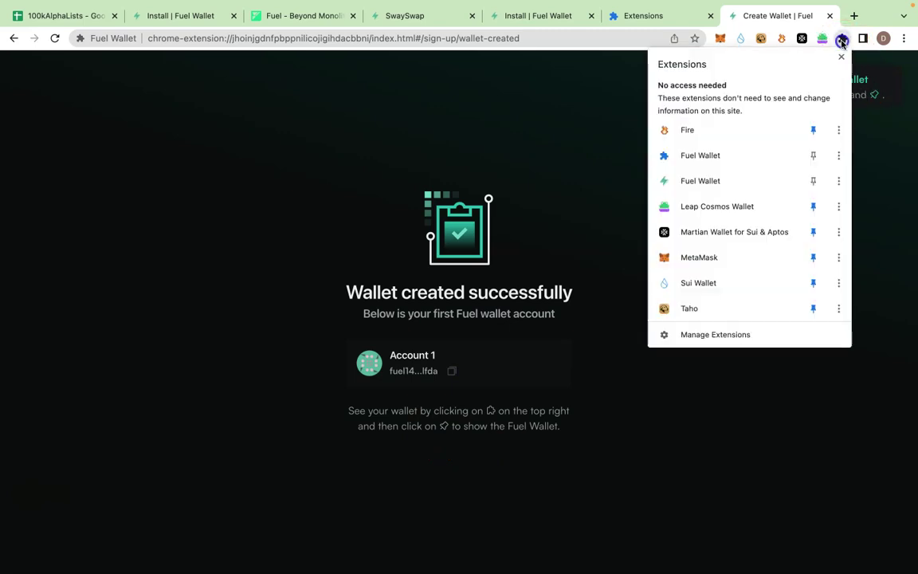
left_click(813, 180)
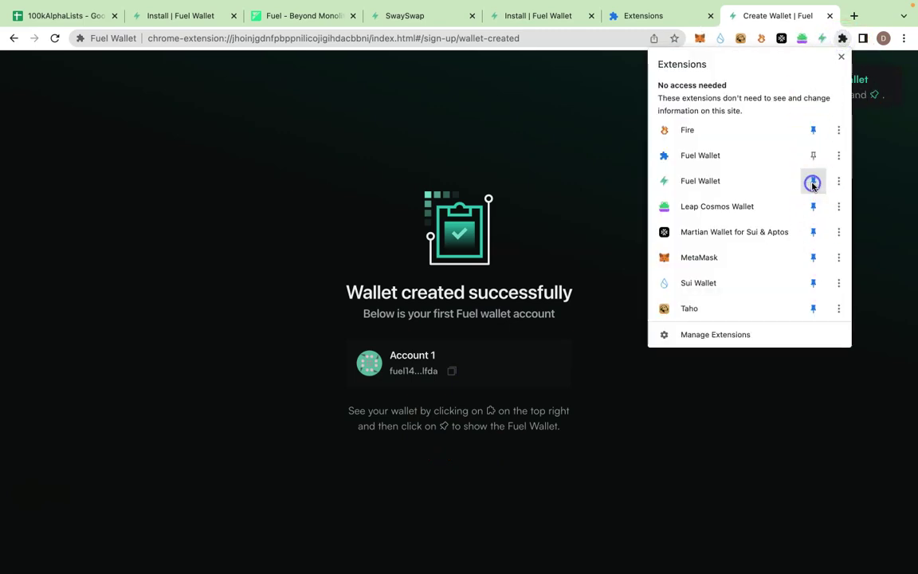
left_click(584, 180)
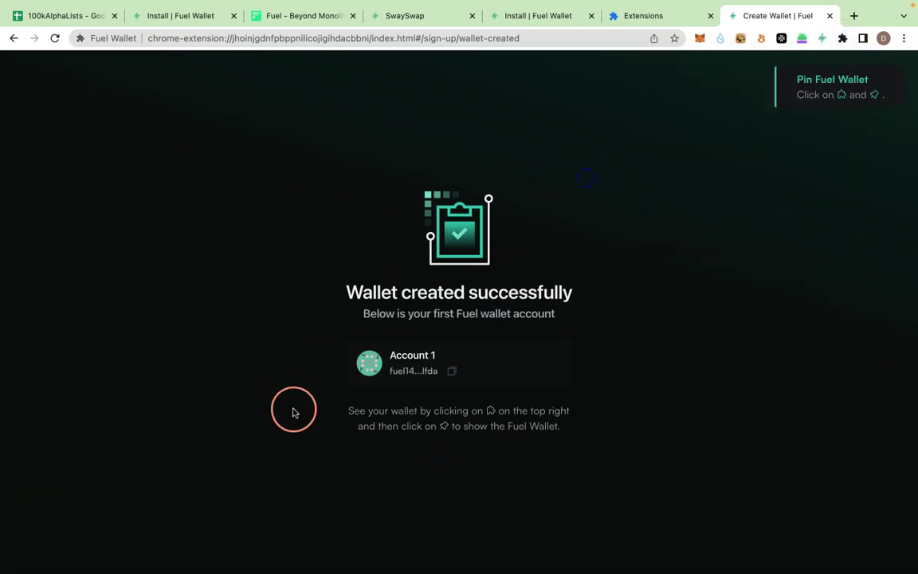
- Close all the Fuel, SwaySwap and Extensions tabs, keeping only the 100kAlphaLists sheet open
left_click(591, 16)
left_click(472, 16)
left_click(472, 16)
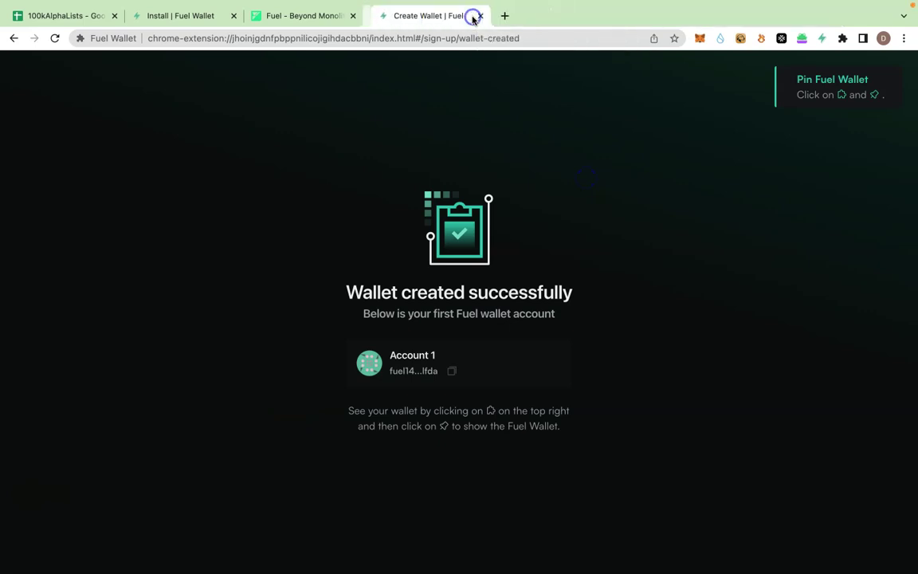
left_click(470, 16)
left_click(449, 16)
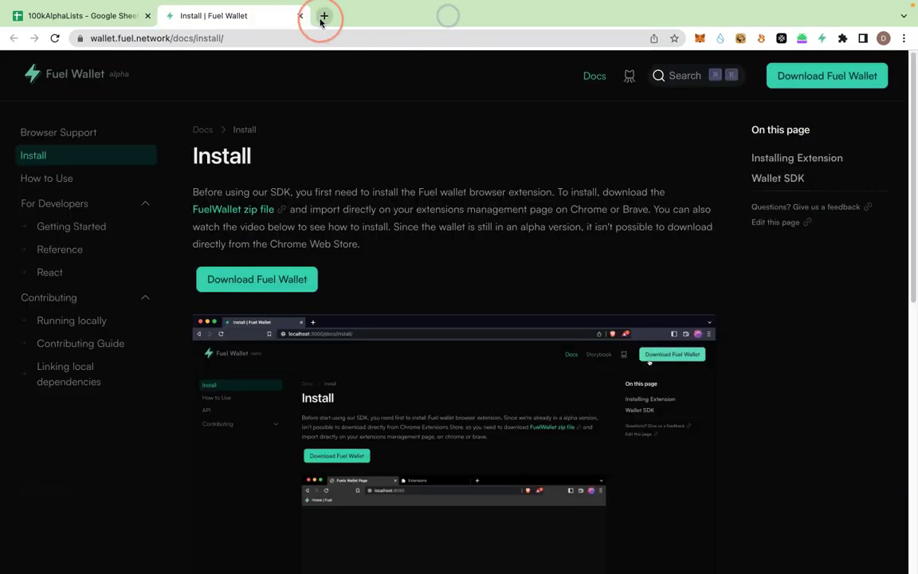
left_click(301, 16)
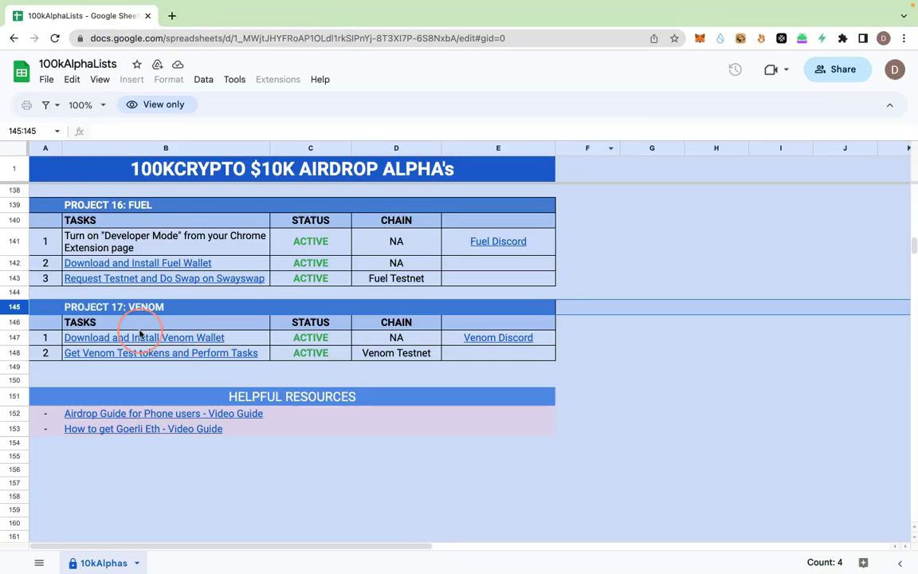
- Open the "Request Testnet and Do Swap on Swayswap" task of Project 16: Fuel and connect Account 1 to SwaySwap
left_click(14, 278)
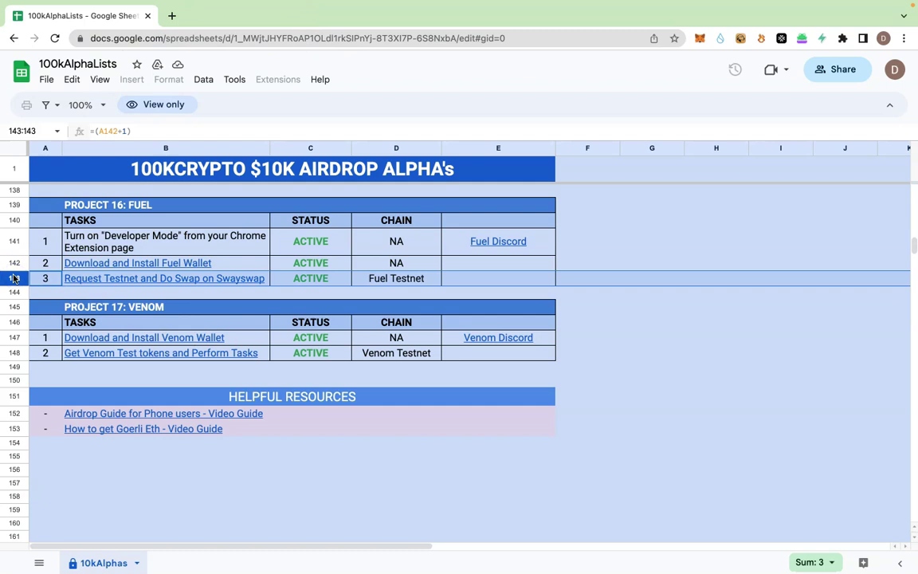
left_click(133, 280)
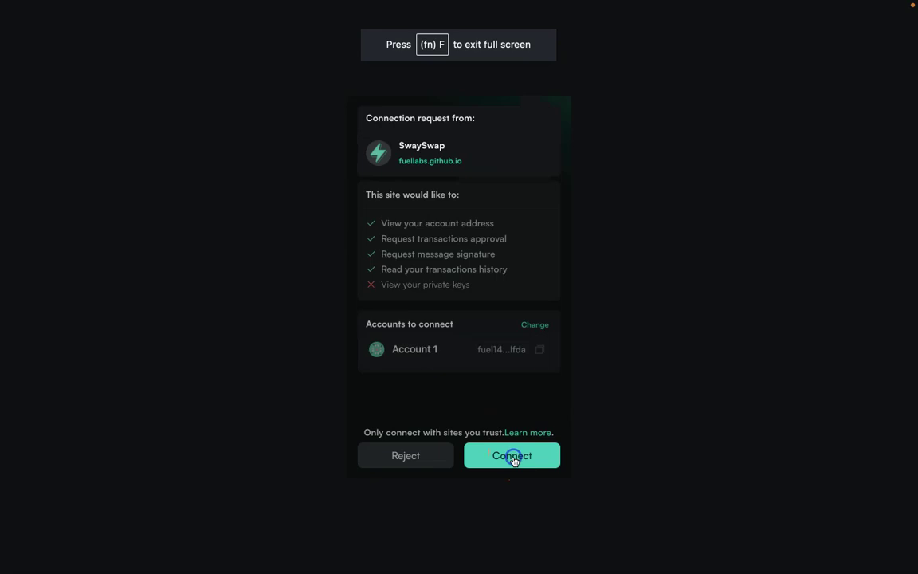
left_click(512, 456)
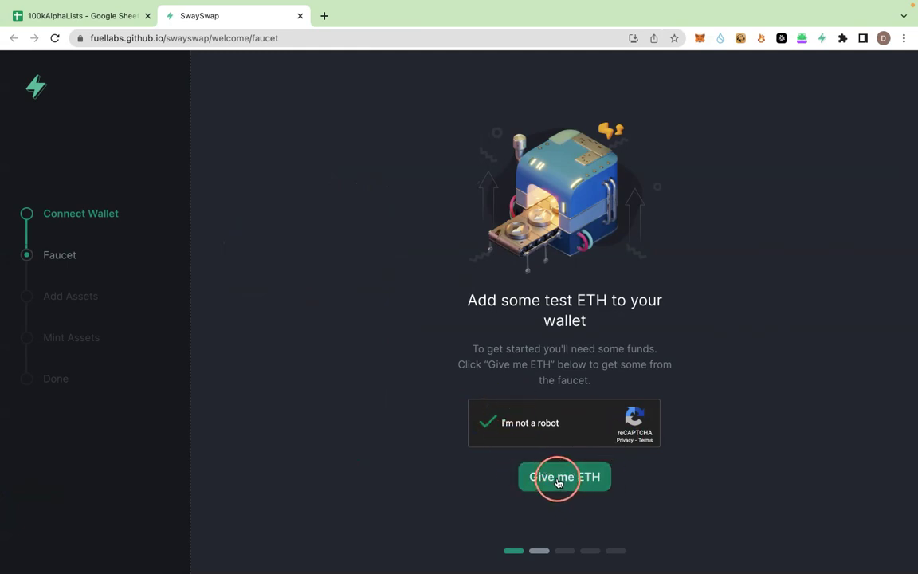
- Request test ETH from the SwaySwap faucet and add the sEther, Dai and sETH/DAI assets to the wallet
left_click(557, 482)
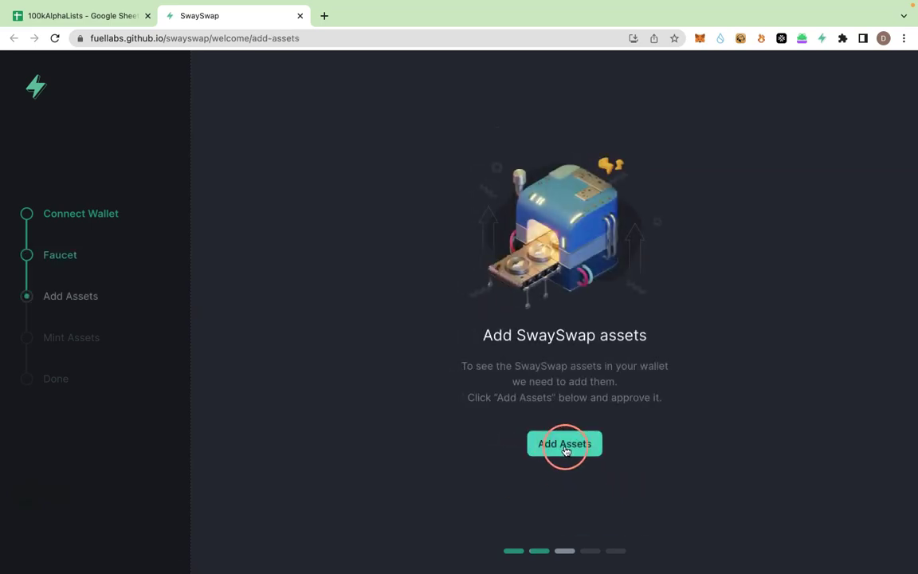
left_click(564, 450)
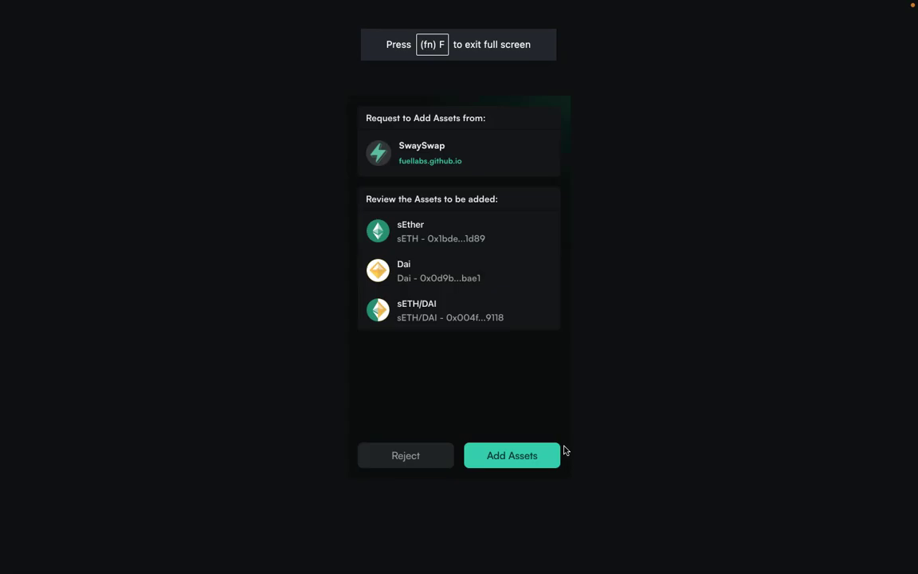
left_click(527, 457)
left_click(495, 456)
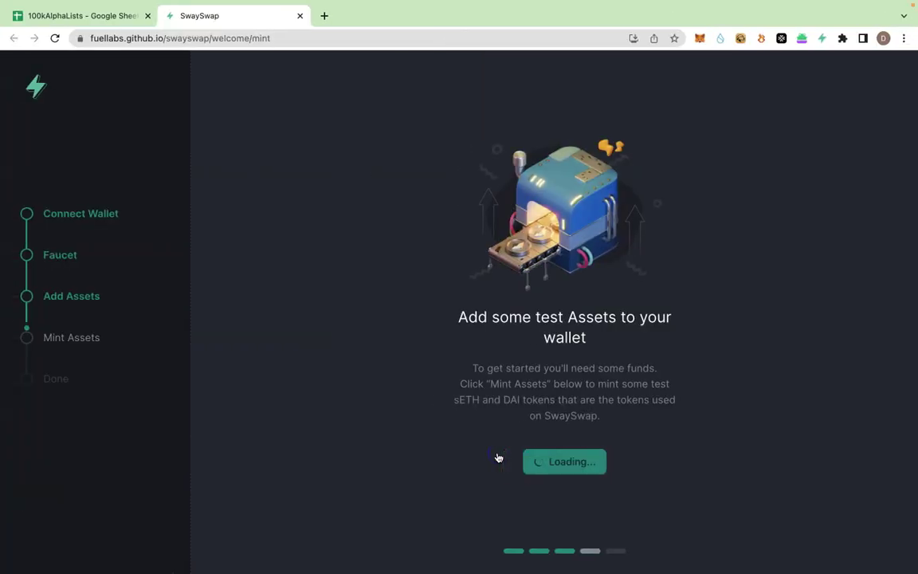
- Mint the test assets with wallet approval, and accept the legal disclaimer to enter the swap page
left_click(560, 459)
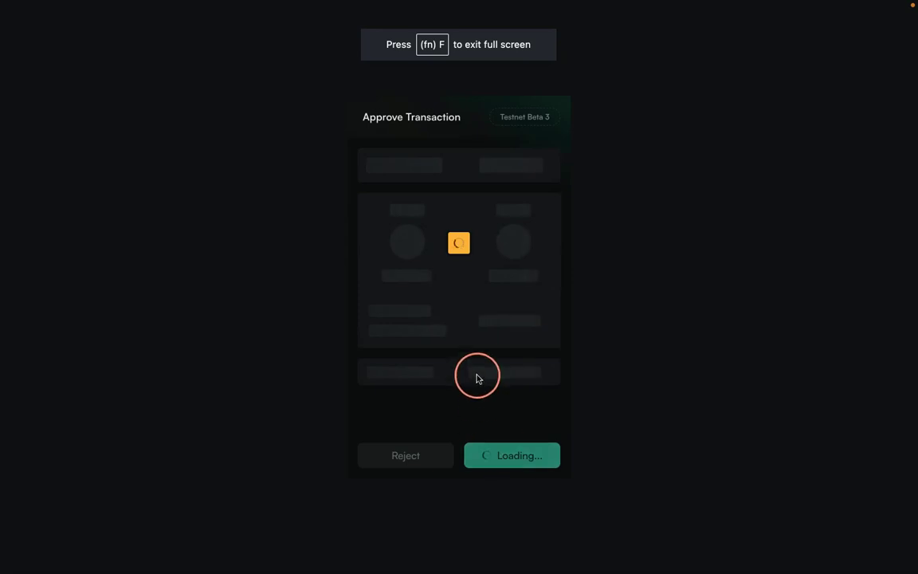
left_click(514, 459)
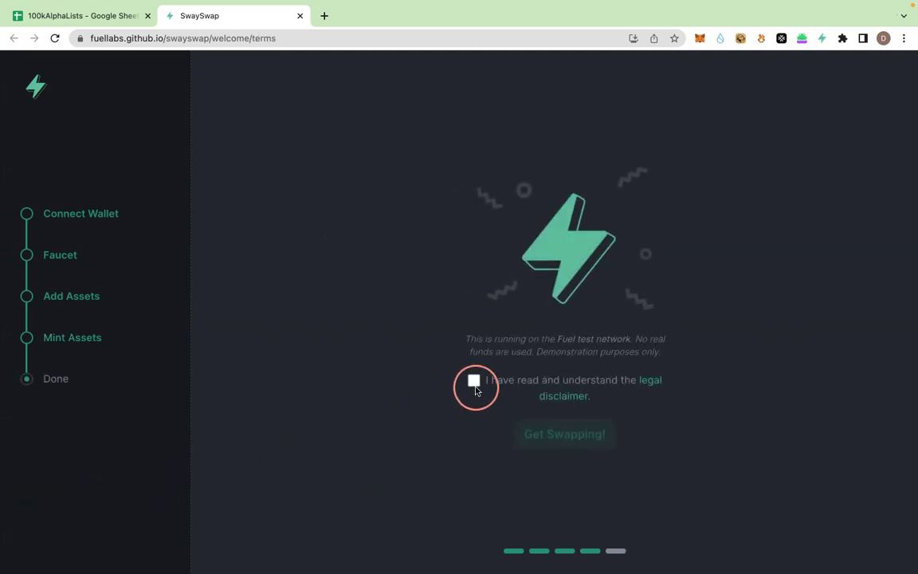
left_click(474, 382)
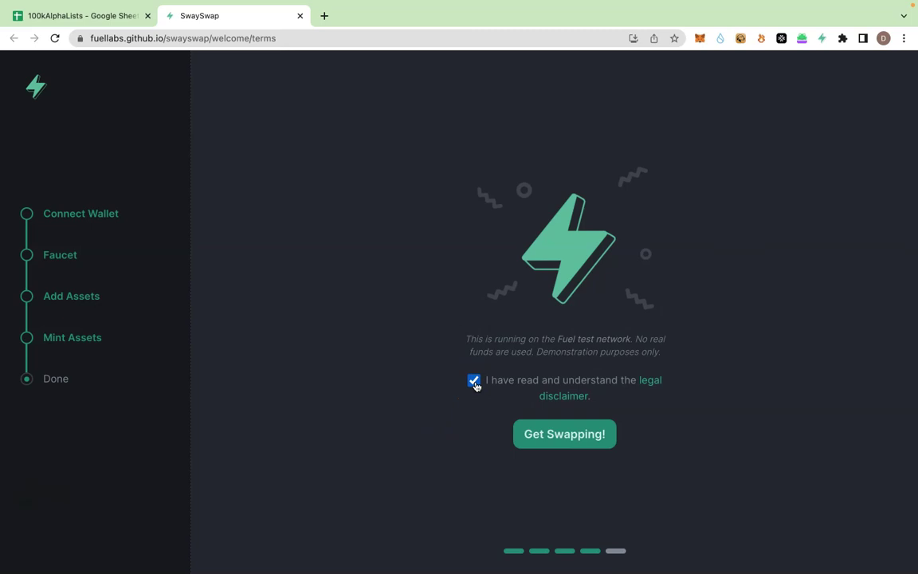
left_click(562, 436)
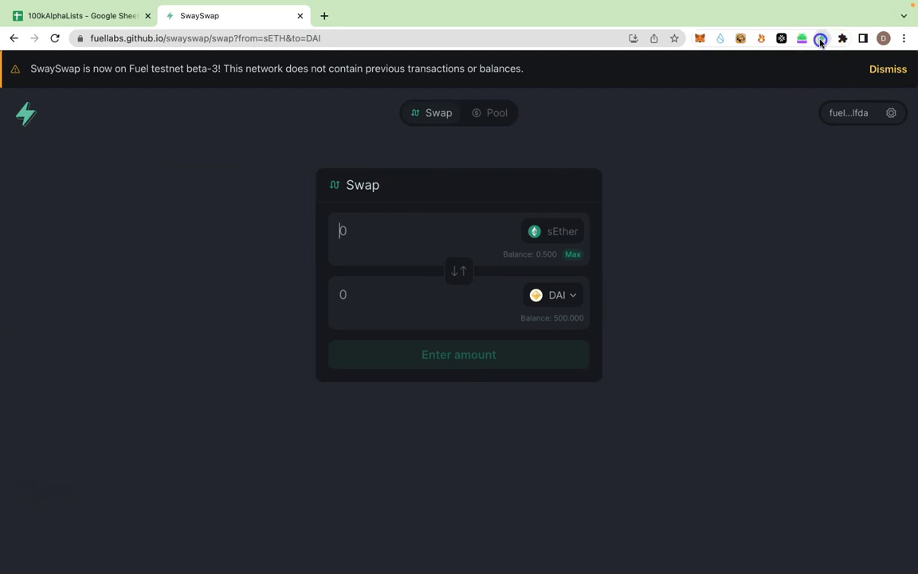
- Check the ETH, Dai and sEther balances in the Fuel Wallet
left_click(820, 40)
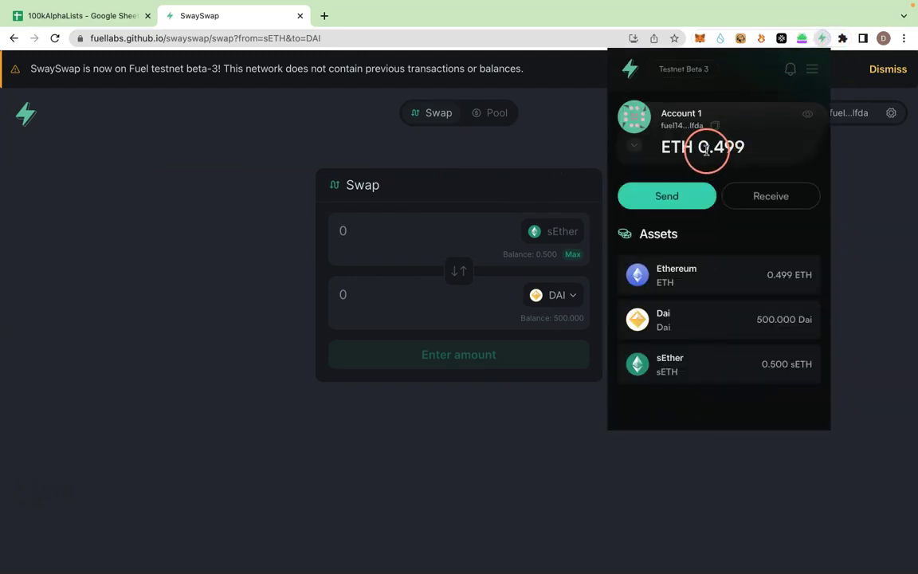
left_click_drag(699, 149, 757, 151)
left_click(547, 143)
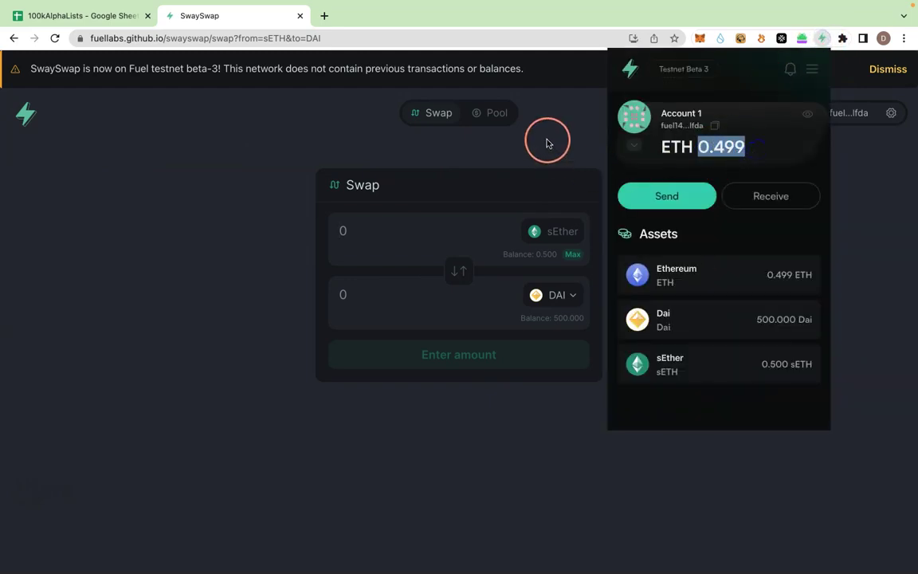
left_click(668, 174)
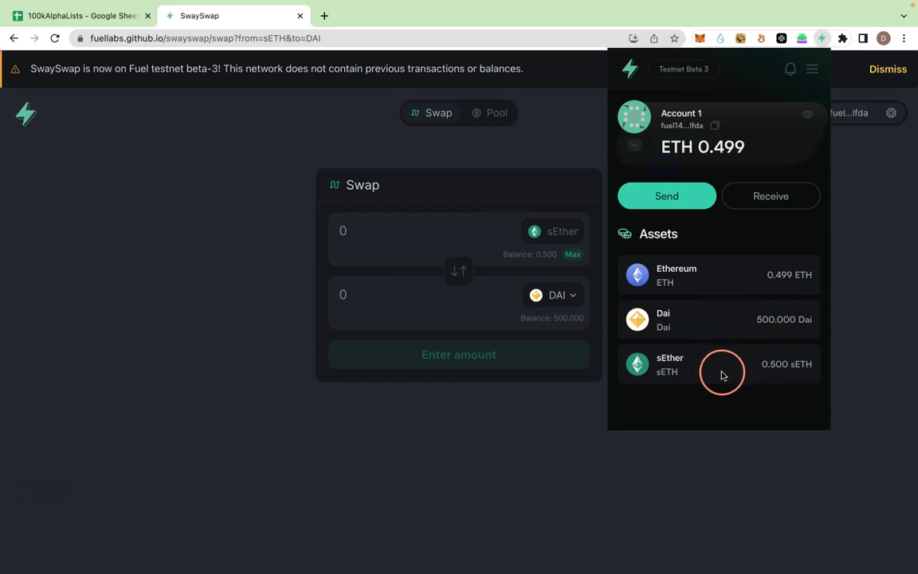
left_click(461, 156)
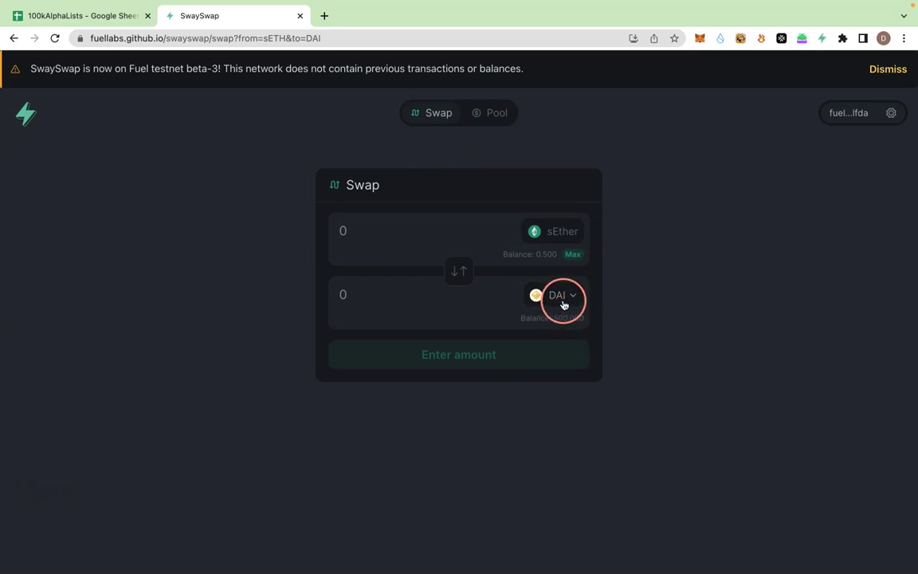
- Reverse the swap direction to DAI to sEther, swap 50 DAI and approve the transaction in the wallet
left_click(378, 298)
type("50")
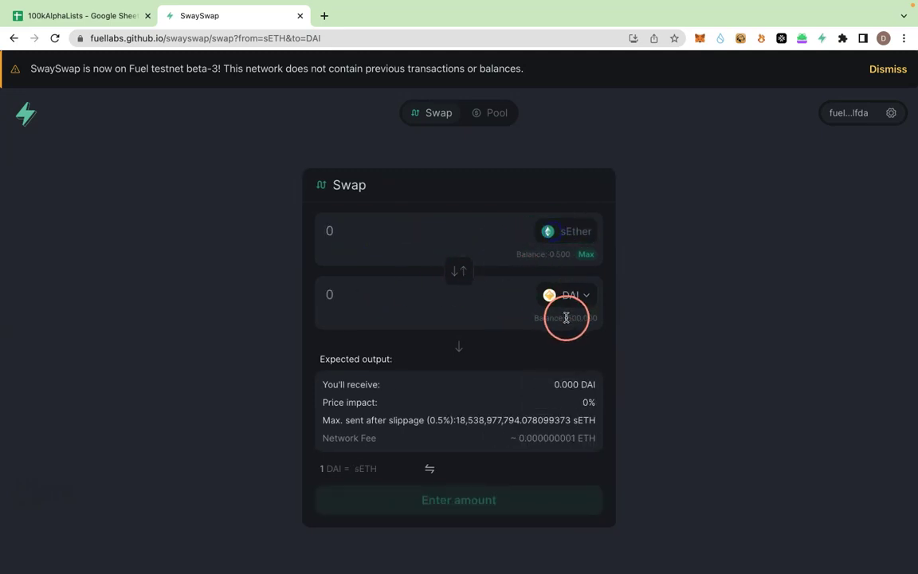
left_click(461, 271)
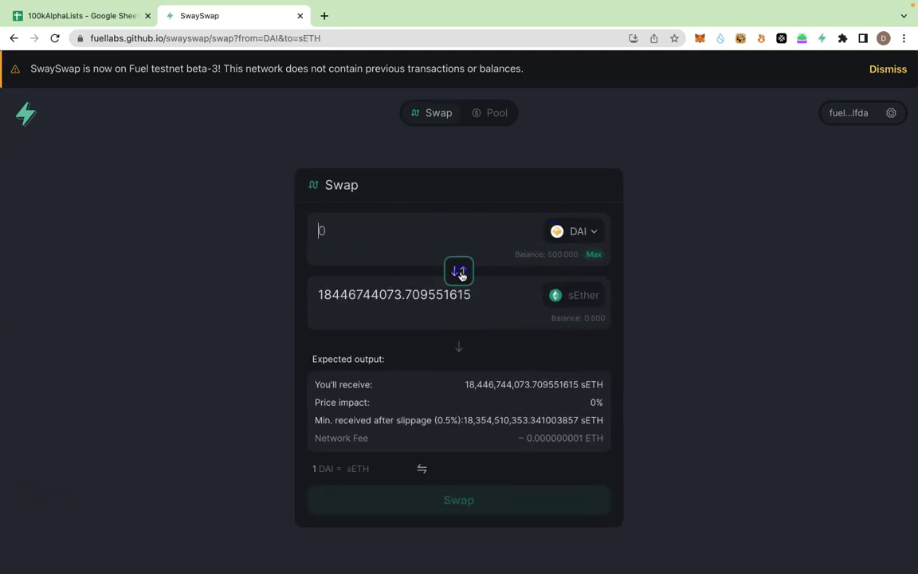
left_click(402, 236)
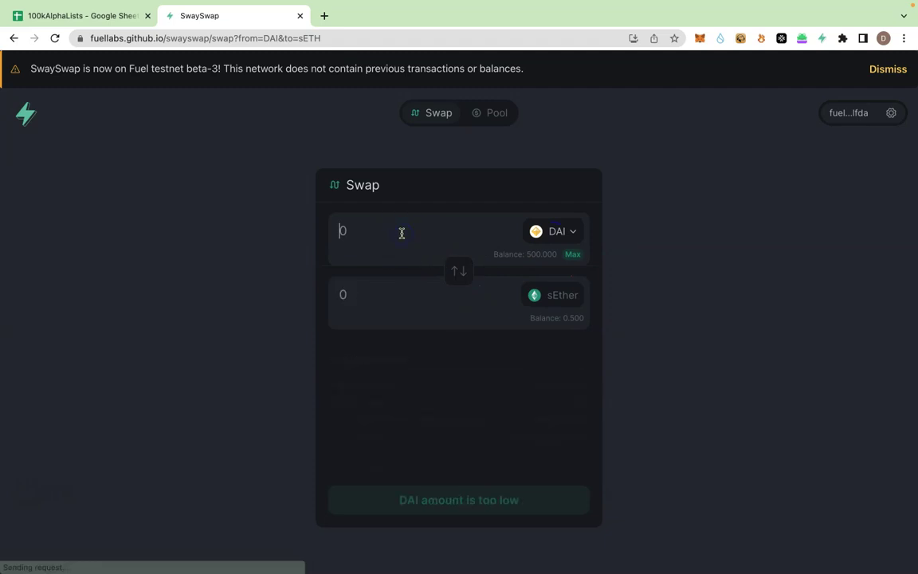
type("50")
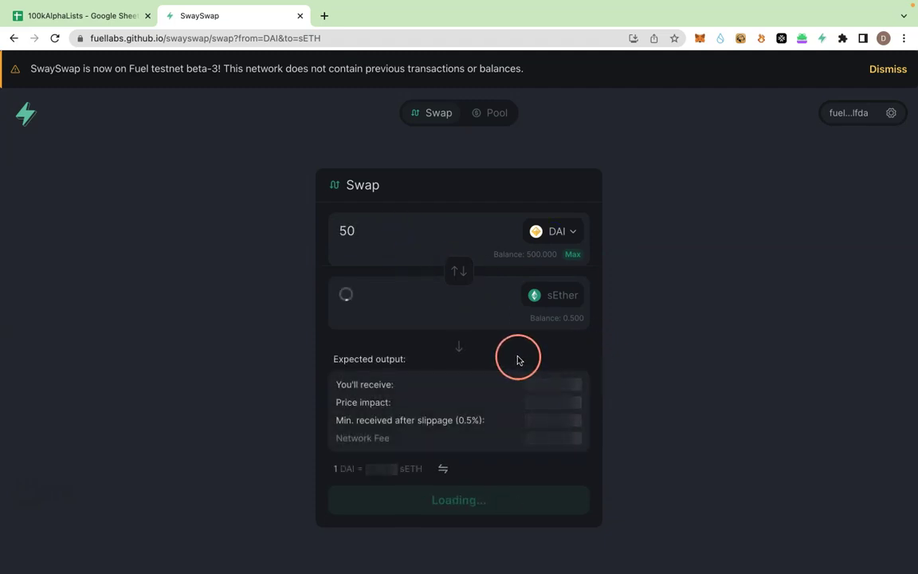
left_click(461, 504)
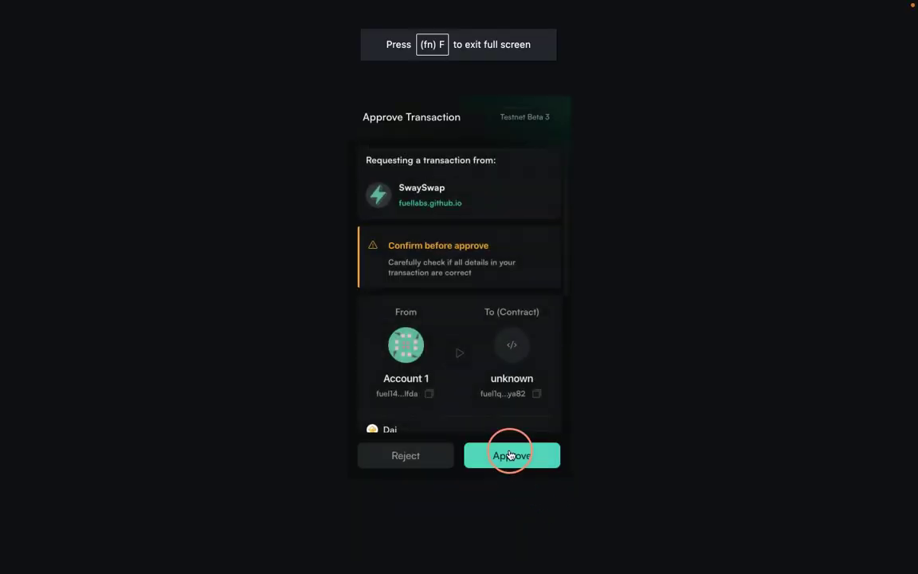
left_click(511, 455)
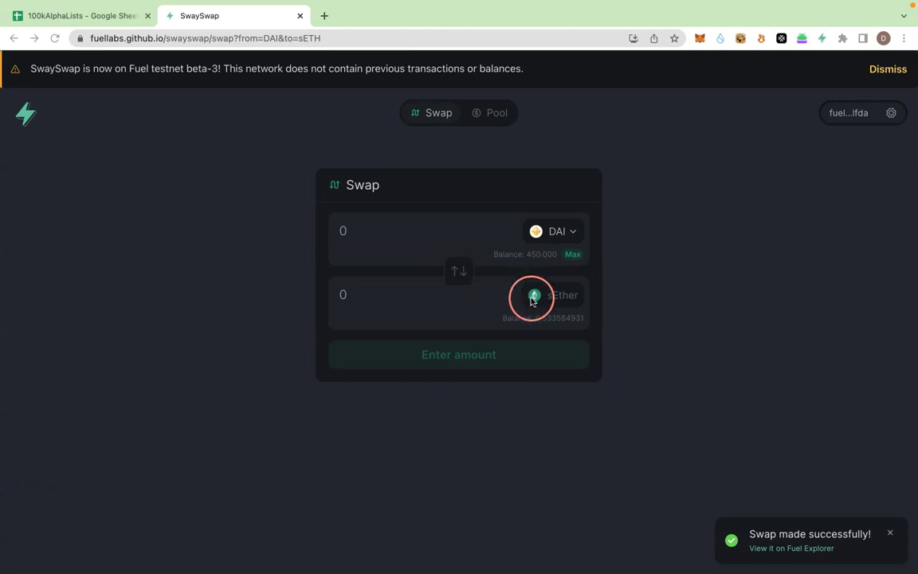
- Switch the swap back to sEther to DAI, swap 0.01 sEther and approve the transaction in the wallet
double_click(544, 254)
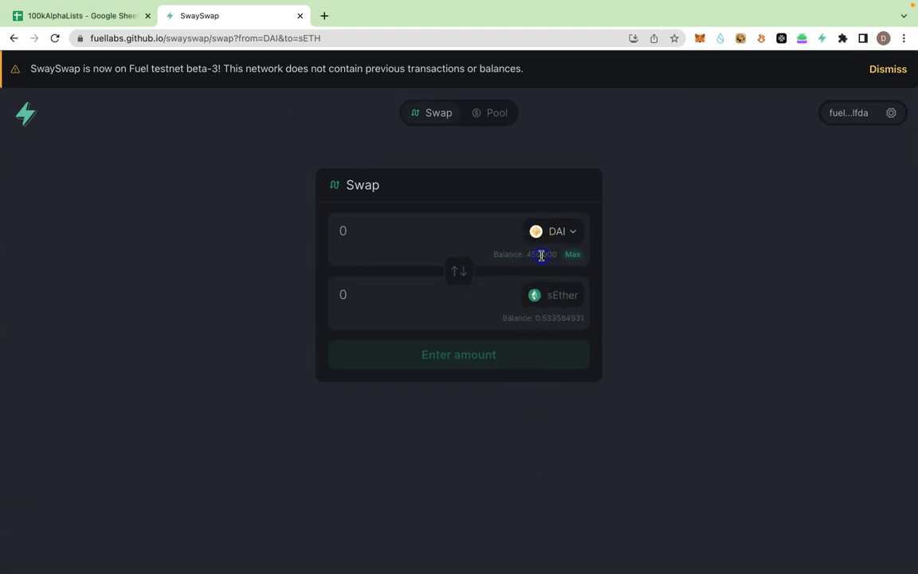
left_click(458, 272)
left_click(357, 233)
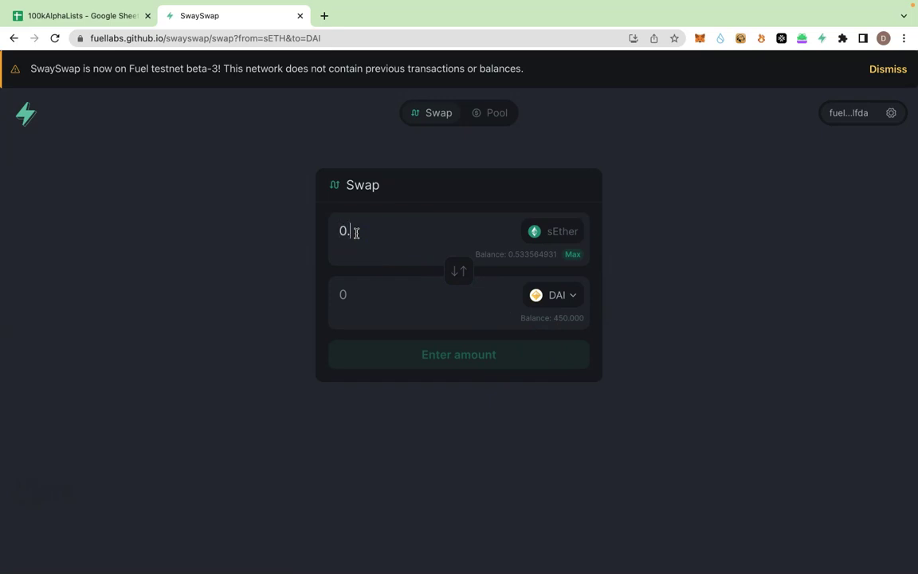
type("0.01")
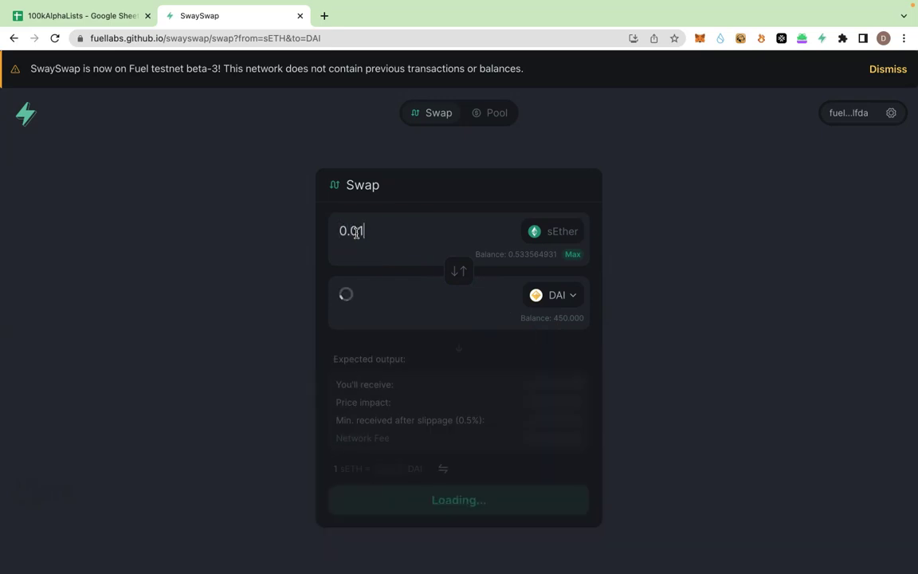
left_click(457, 362)
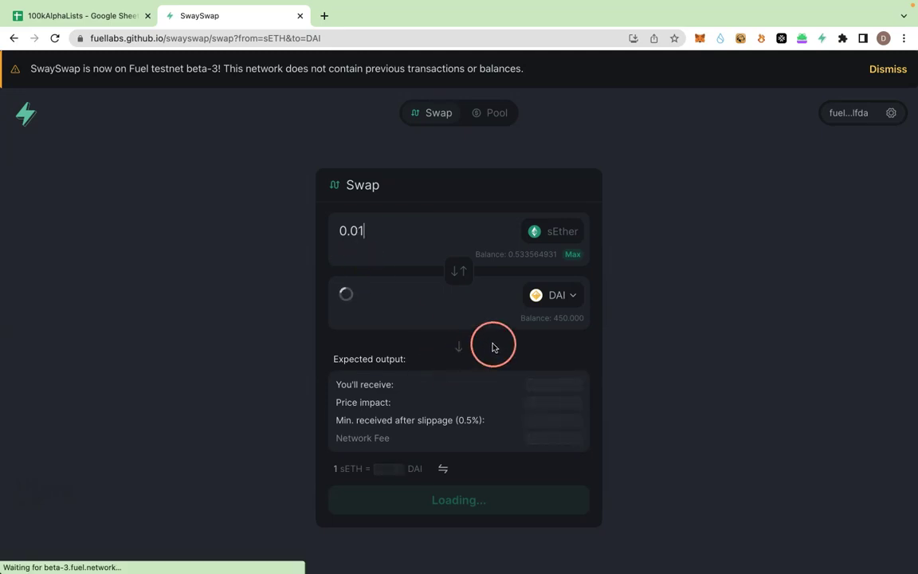
left_click(474, 516)
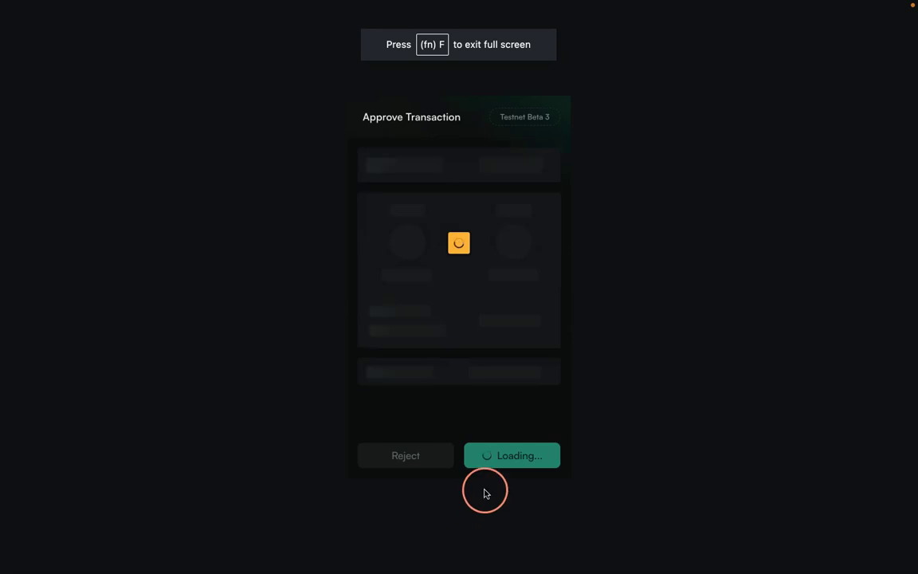
left_click(514, 461)
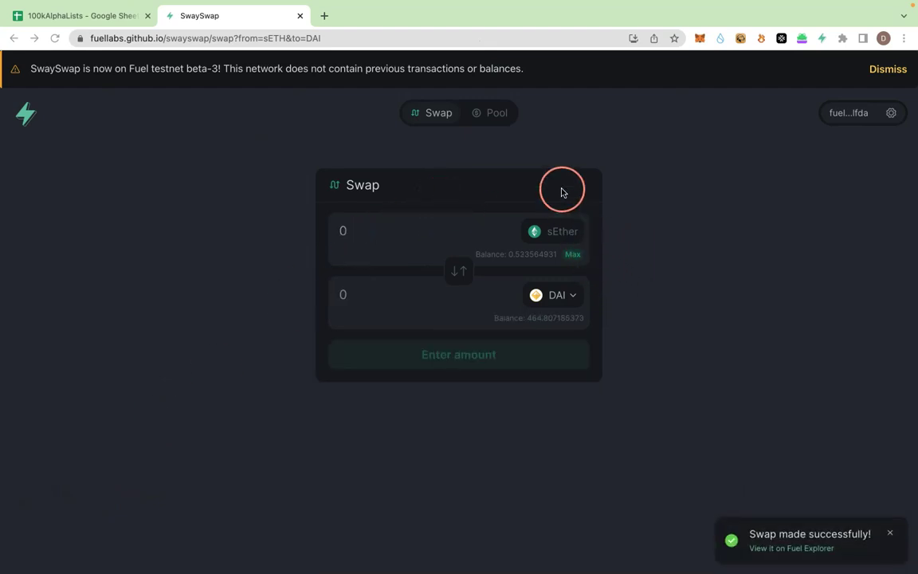
- Add liquidity to the sEther/DAI pool with 50 DAI and the matching sEther amount, and approve the transaction in the wallet
left_click(488, 116)
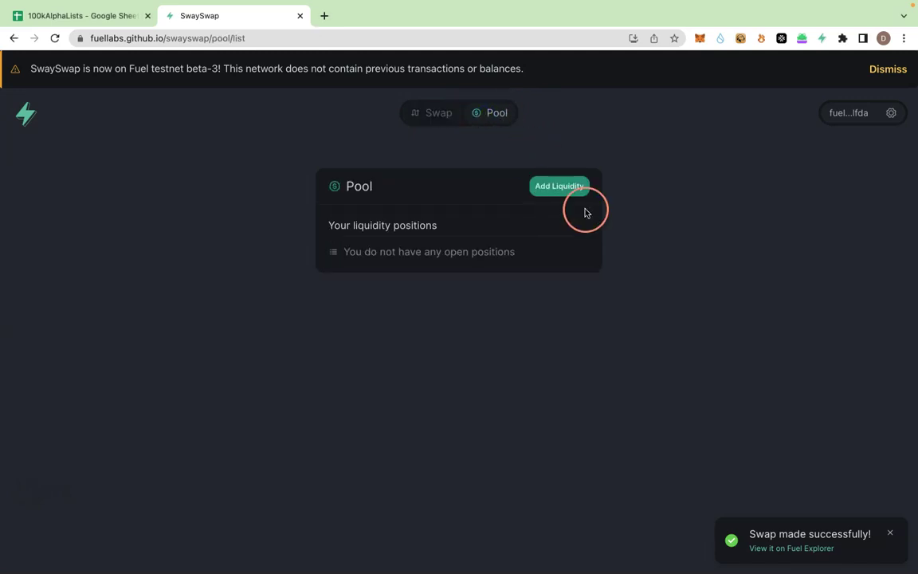
left_click(553, 185)
left_click(347, 299)
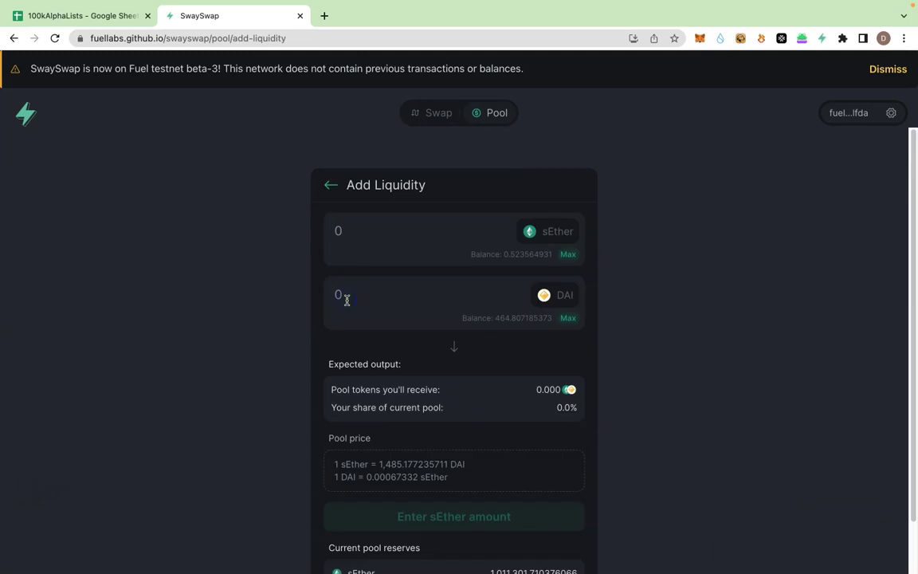
type("50")
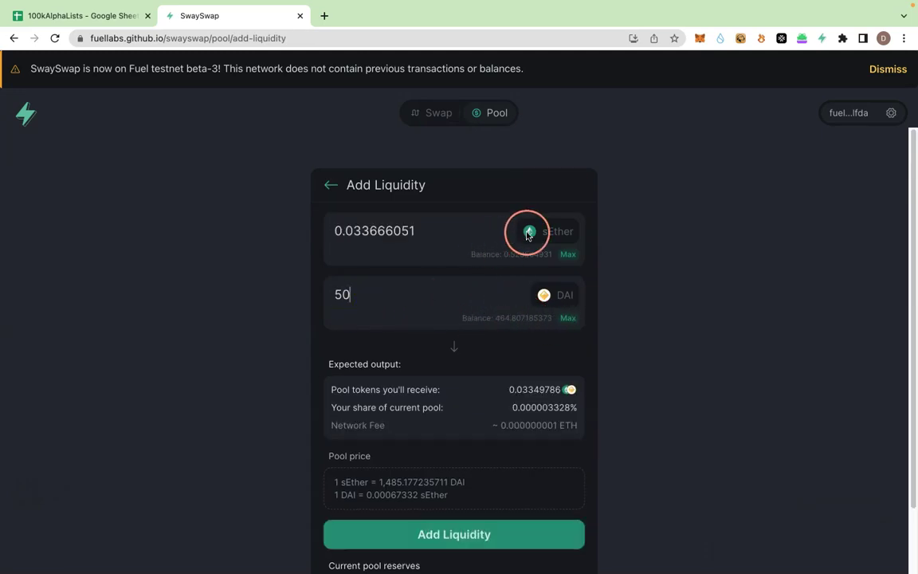
left_click_drag(334, 230, 468, 460)
left_click(469, 459)
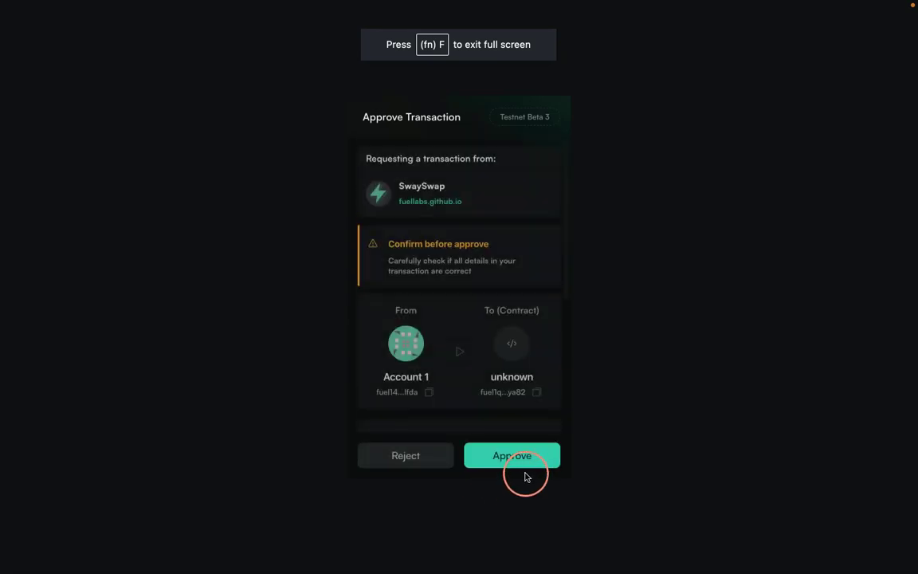
left_click(514, 460)
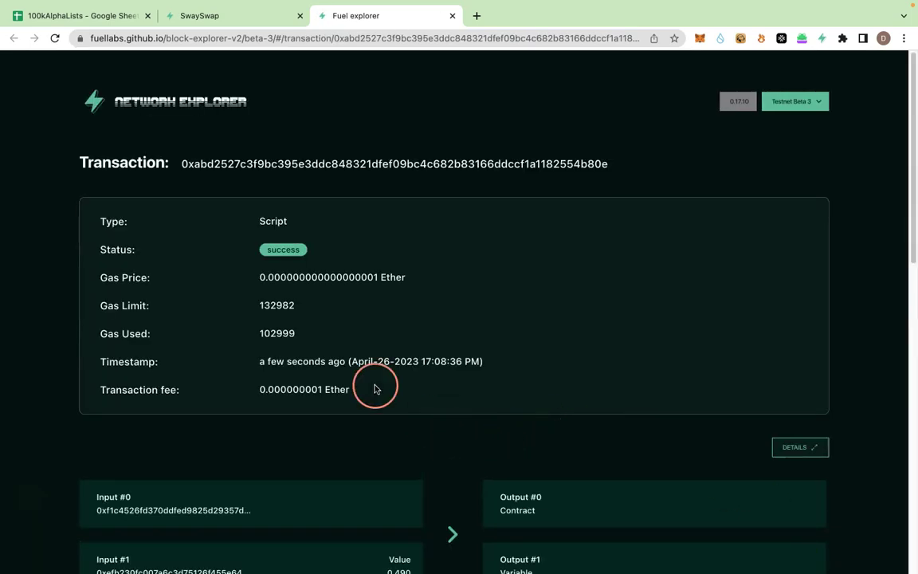
- Return to SwaySwap and remove 0.001 sETH/DAI pool tokens of liquidity from the ETH/DAI position
left_click(221, 18)
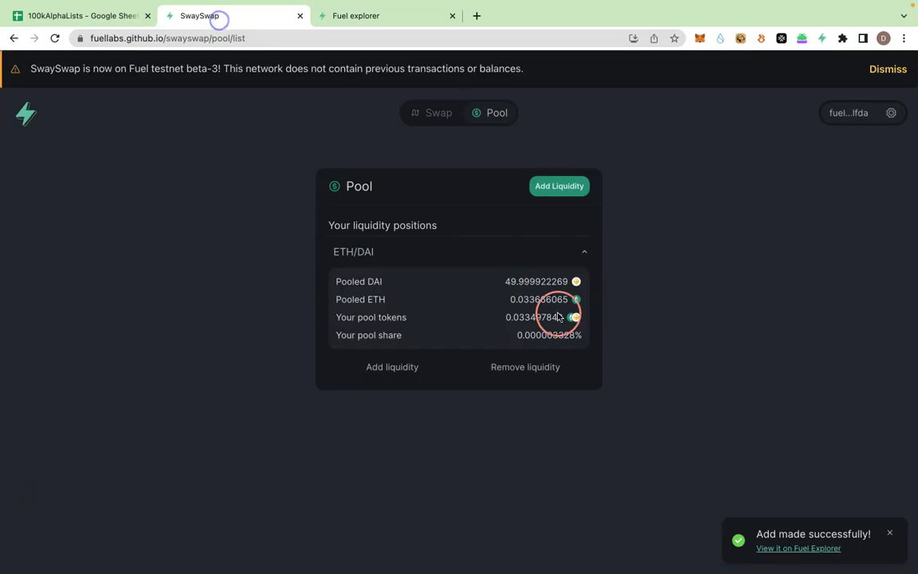
left_click(503, 369)
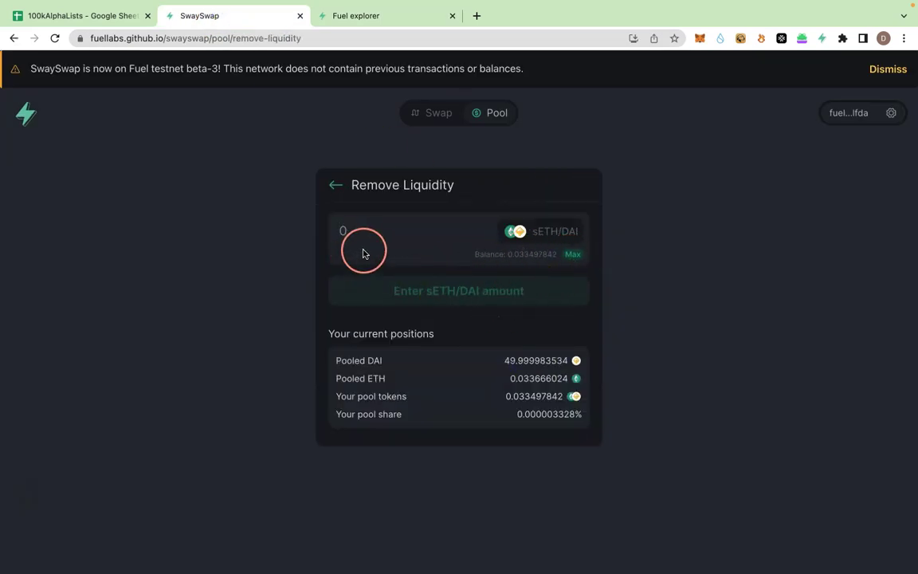
type("0")
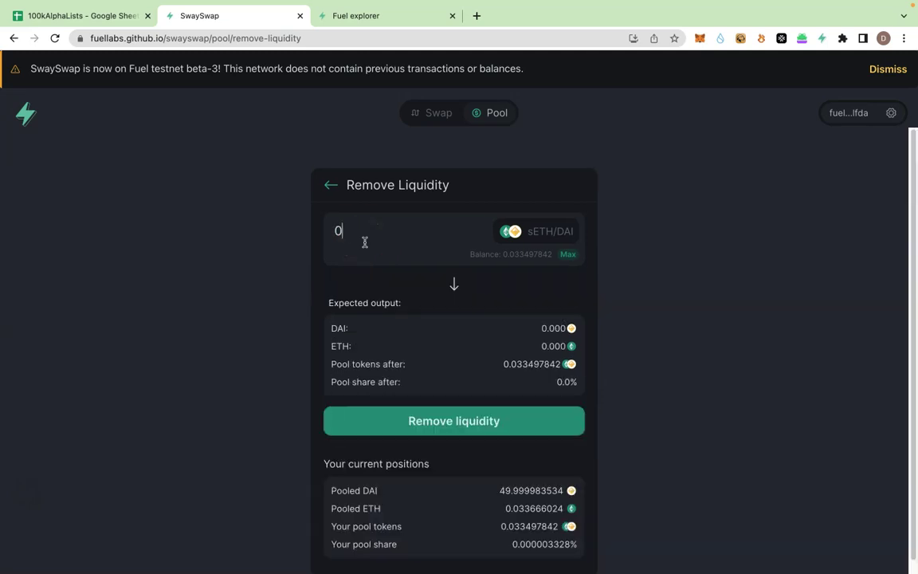
type(".0")
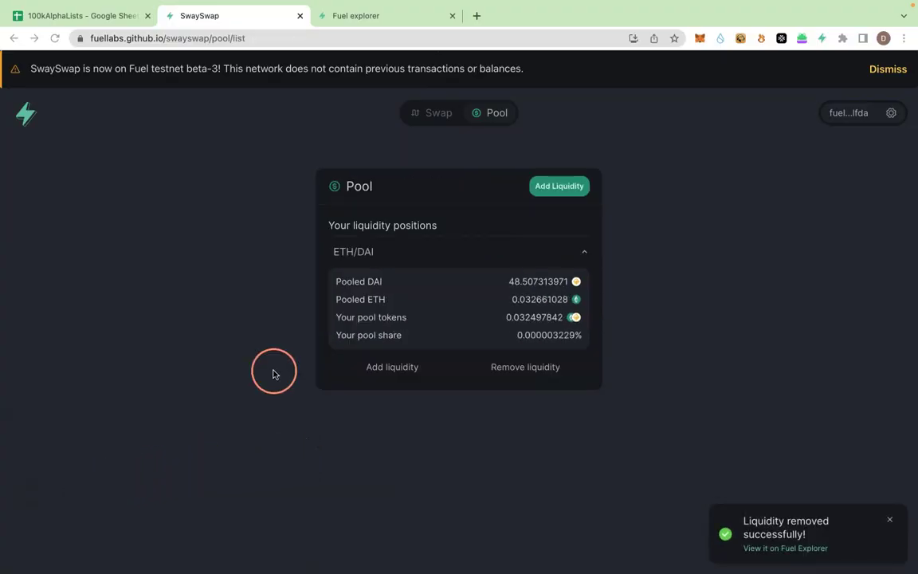
- Open the fuel.build website in place of the Fuel explorer transaction page
left_click(389, 17)
left_click(361, 39)
type("fuel")
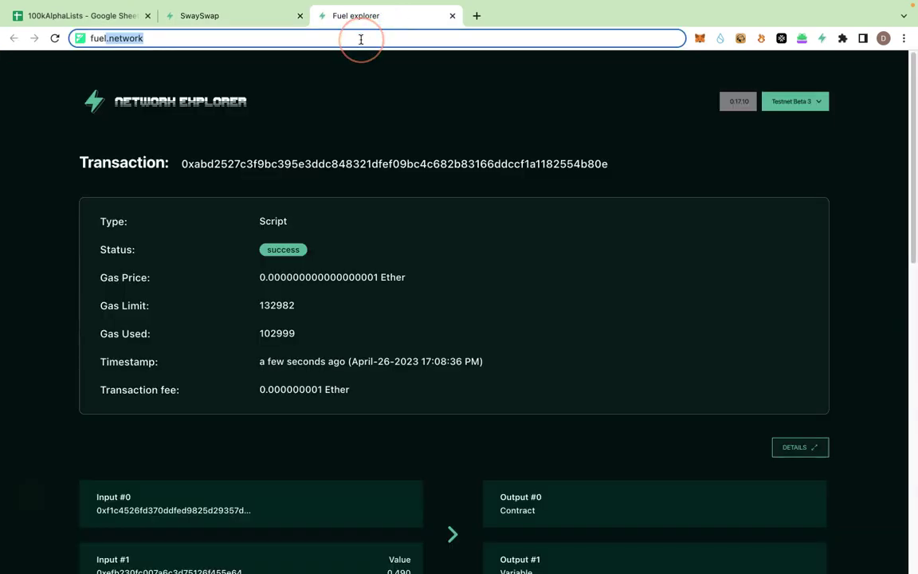
key("BackSpace")
key("BackSpace")
key("BackSpace")
key("BackSpace")
key("BackSpace")
type("fuel")
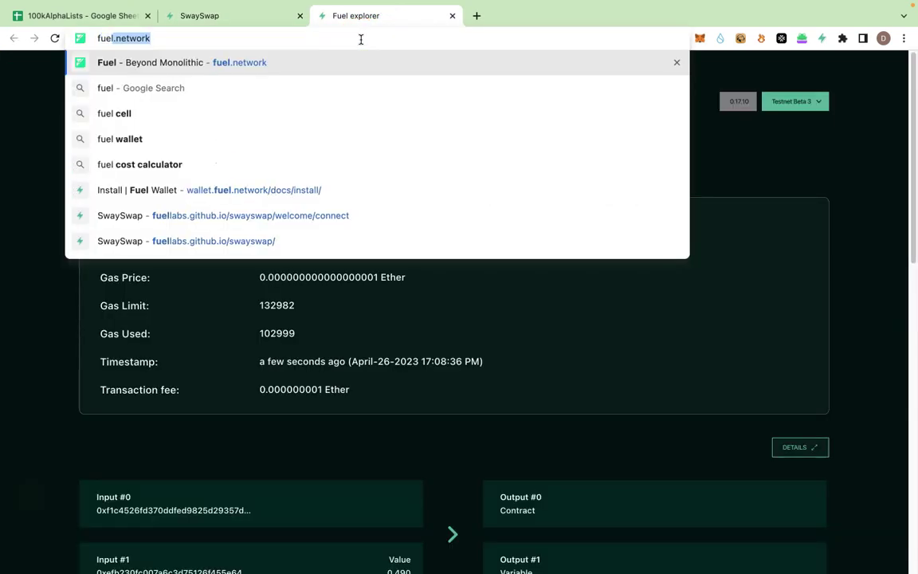
type(".bu")
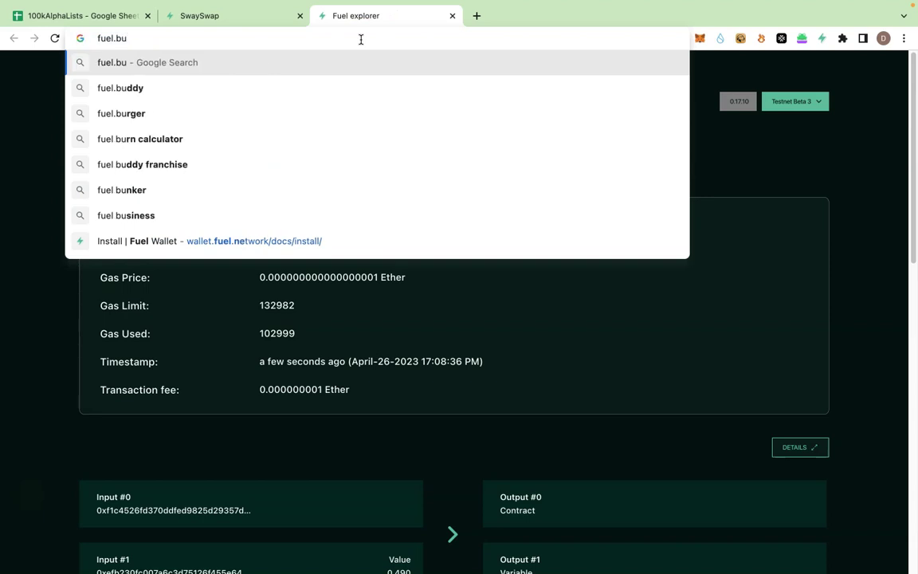
type("ild")
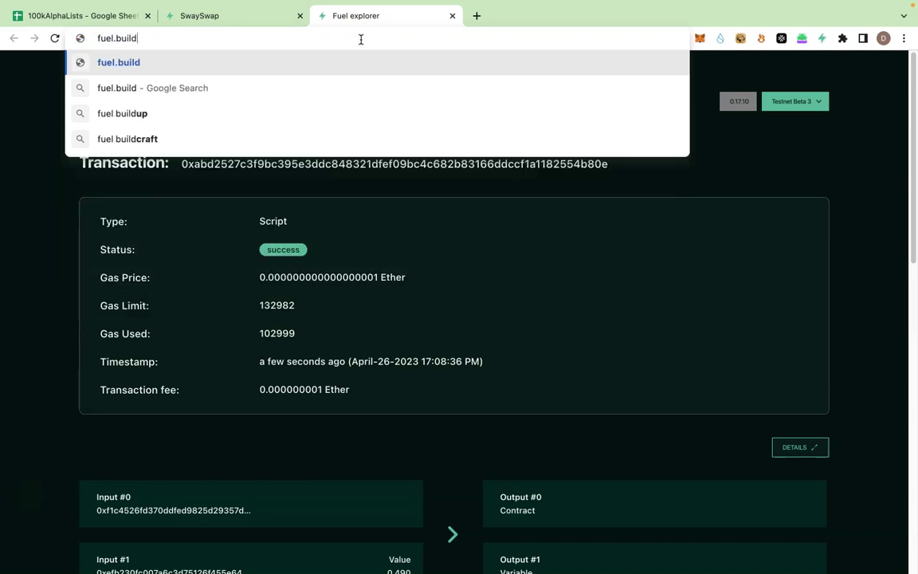
key("Return")
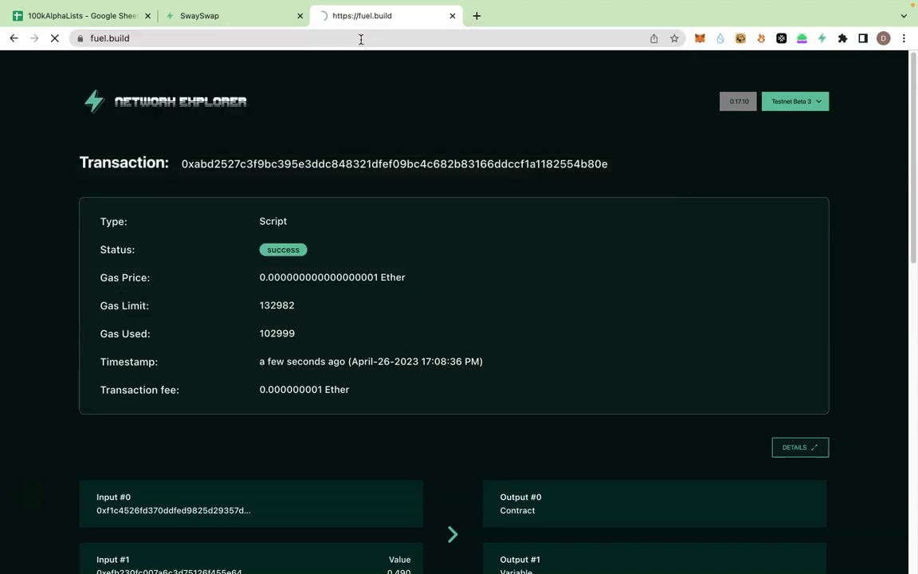
- Browse the project cards on the Fuel ecosystem page, checking their categories and development status
scroll(478, 311, "down", 2)
scroll(479, 311, "down", 2)
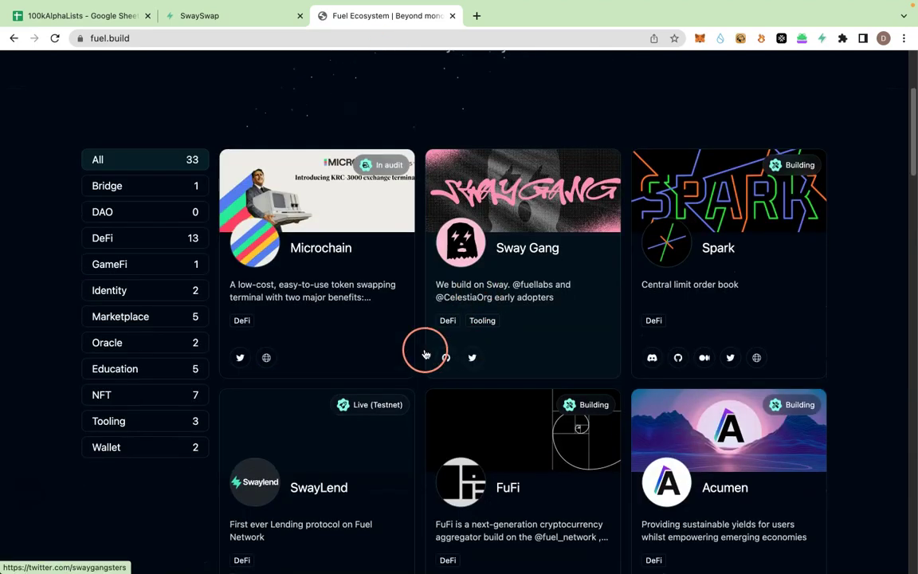
scroll(491, 325, "down", 1)
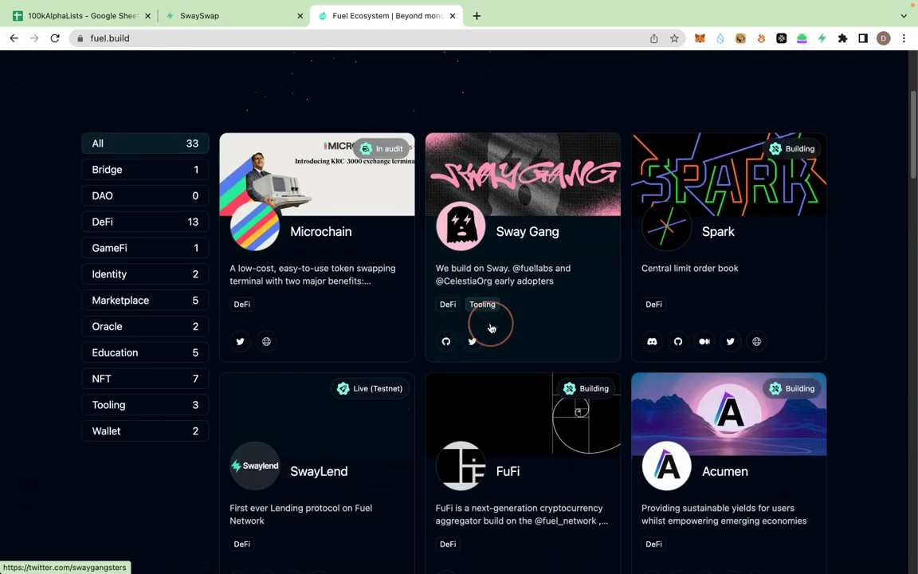
scroll(411, 331, "down", 13)
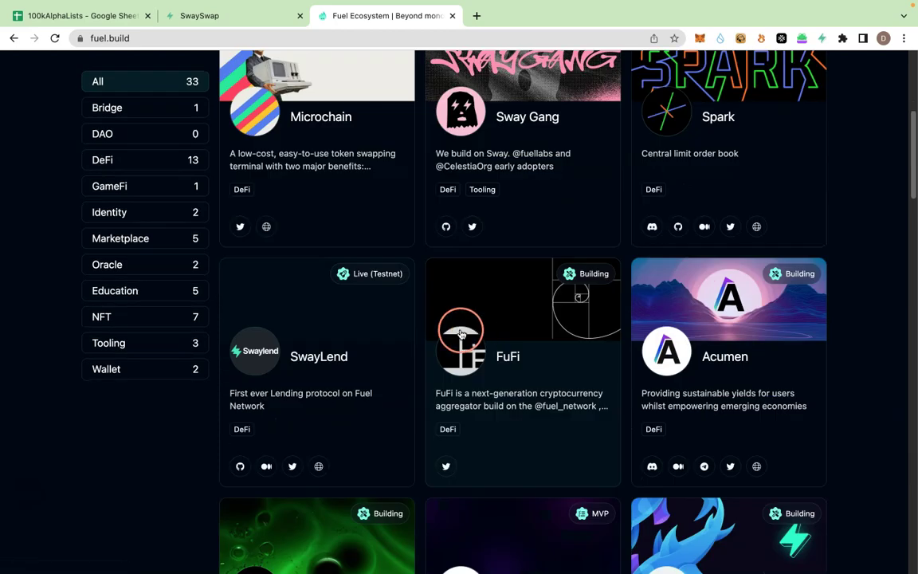
scroll(507, 343, "down", 4)
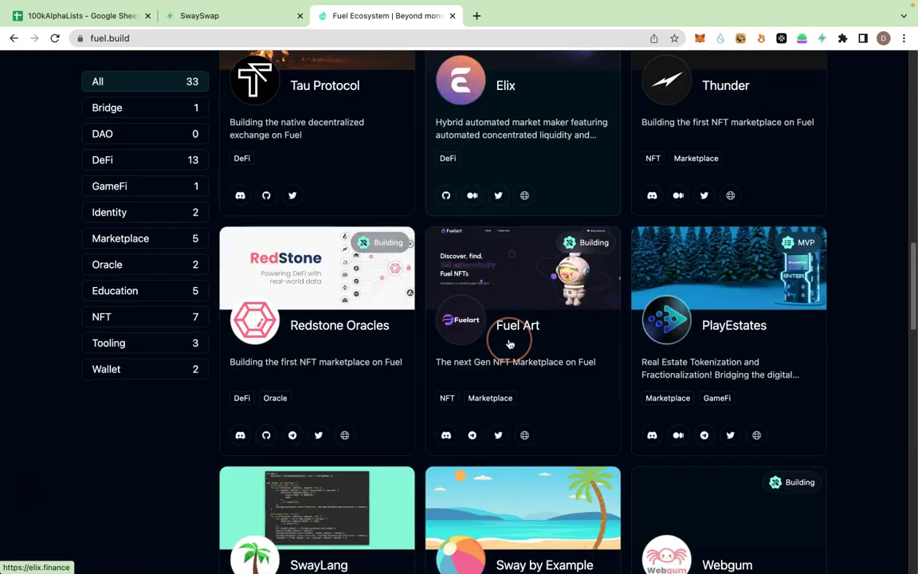
scroll(510, 344, "up", 20)
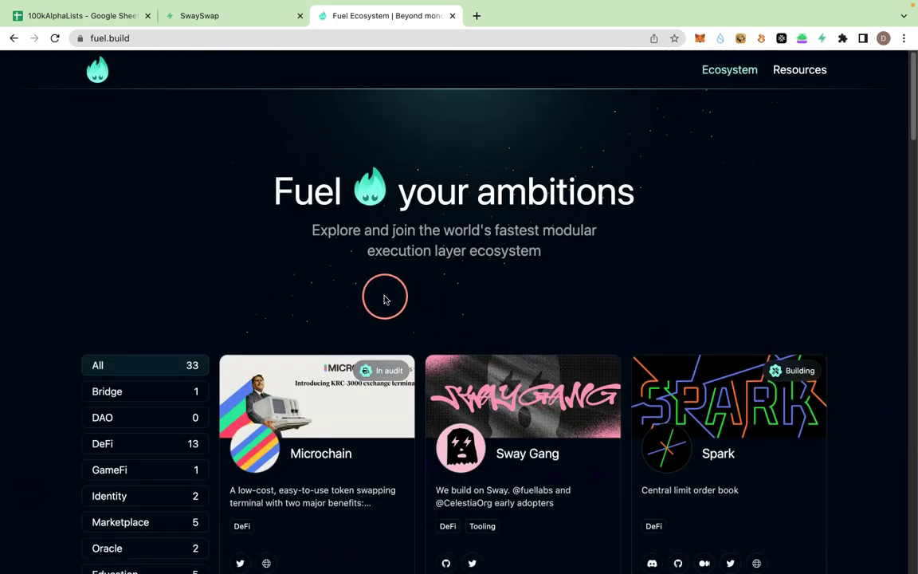
scroll(362, 307, "down", 2)
scroll(360, 309, "down", 3)
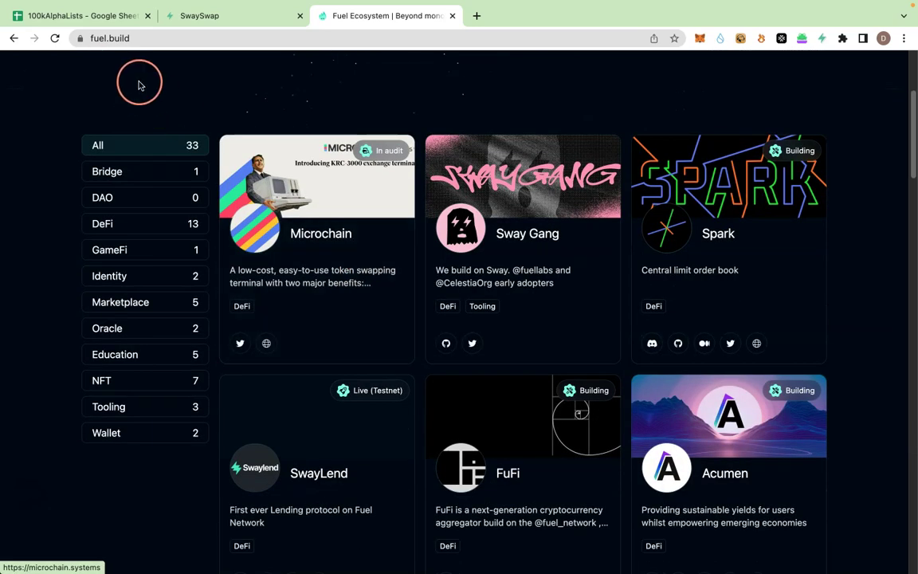
- Go back to the 100kAlphaLists sheet and select the row of the "Request Testnet and Do Swap on Swayswap" task
left_click(116, 15)
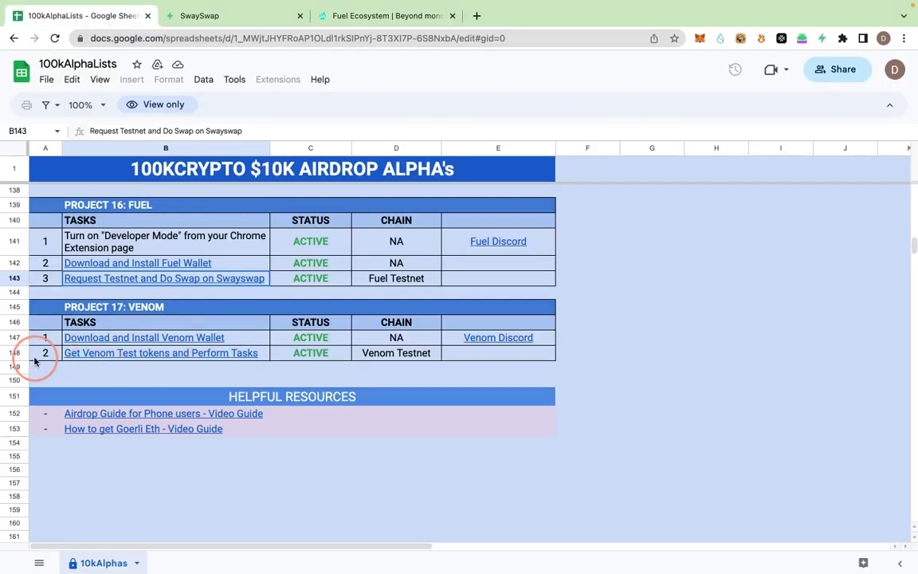
left_click(13, 352)
left_click(36, 269)
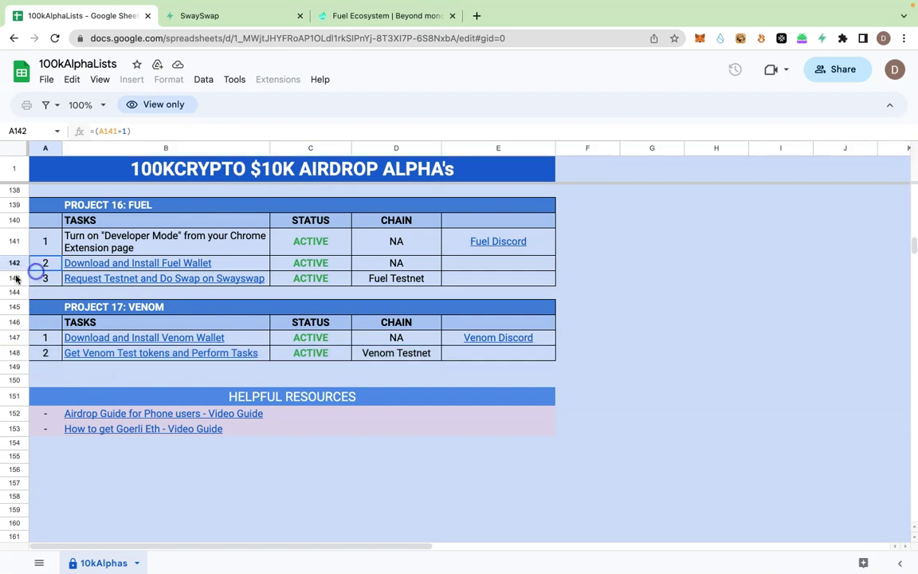
left_click(14, 279)
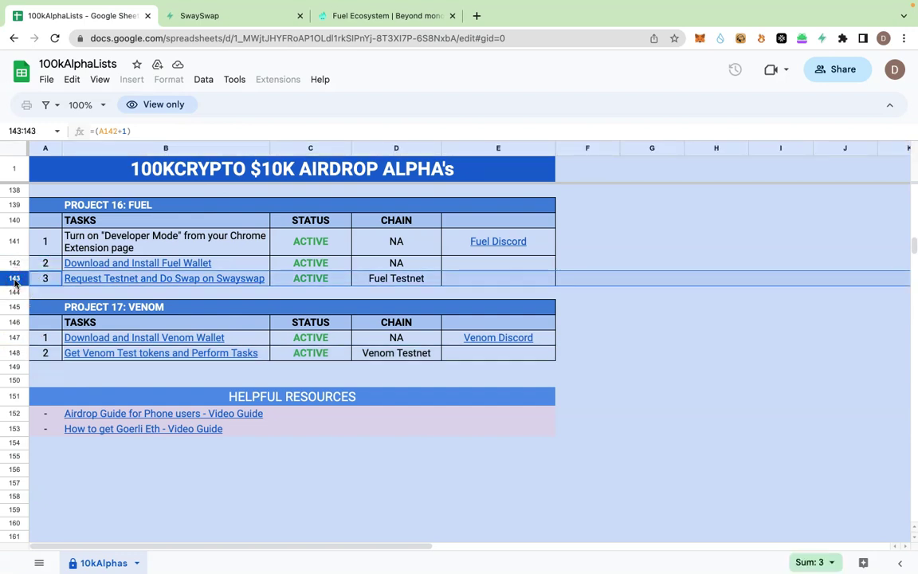
left_click(148, 305)
- Revisit the Fuel ecosystem page and highlight its fuel.build address
left_click(356, 18)
left_click(165, 40)
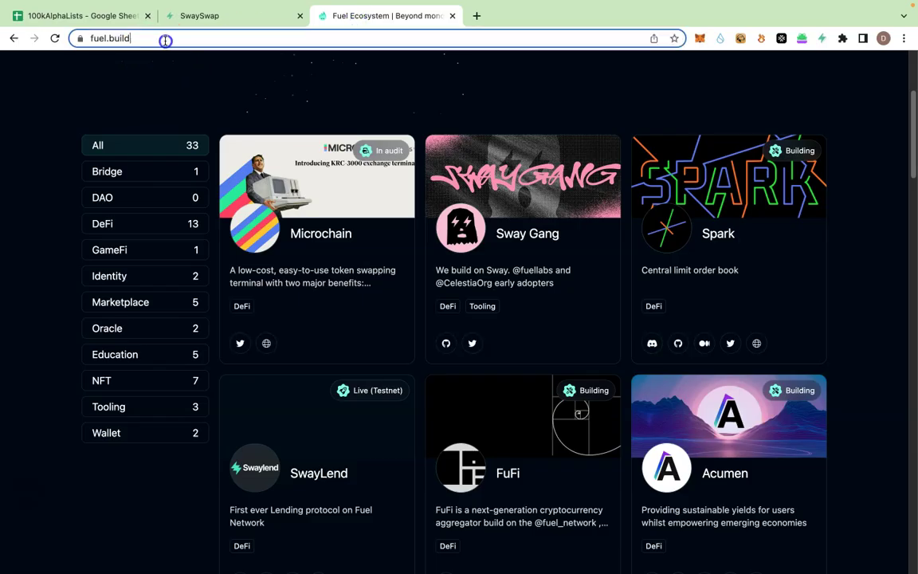
left_click(87, 16)
left_click(356, 15)
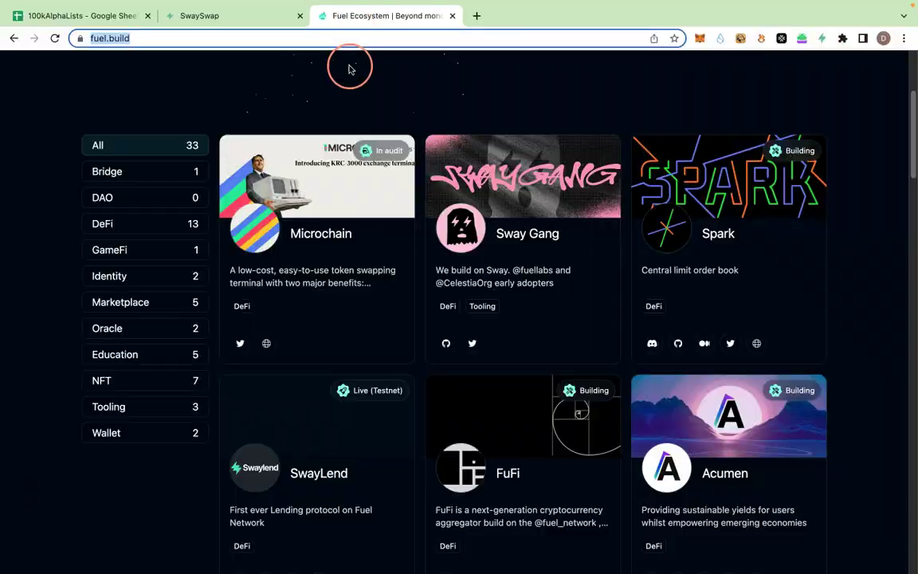
scroll(311, 252, "up", 5)
- Check the SwaySwap pool page again, then select the "PROJECT 17: VENOM" heading row in the 100kAlphaLists sheet
left_click(222, 16)
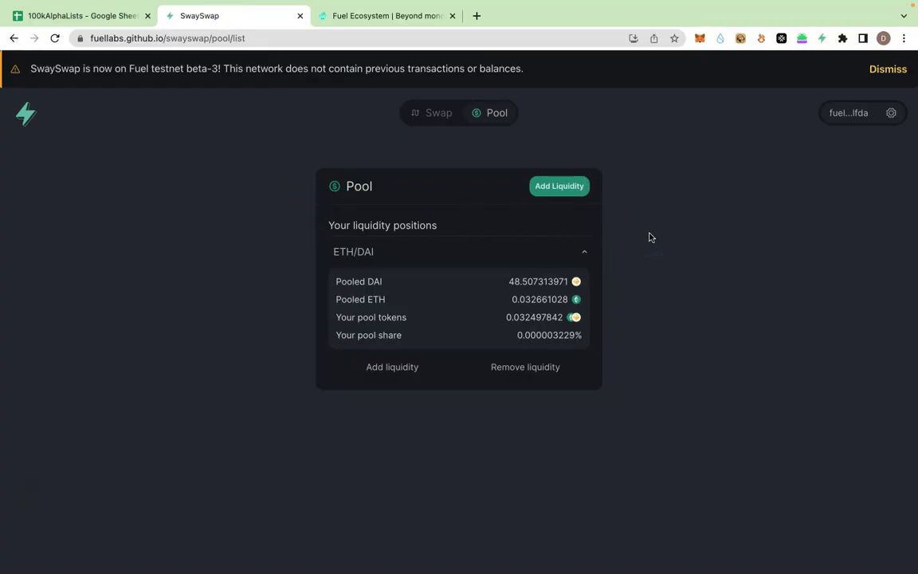
left_click(65, 18)
left_click(74, 366)
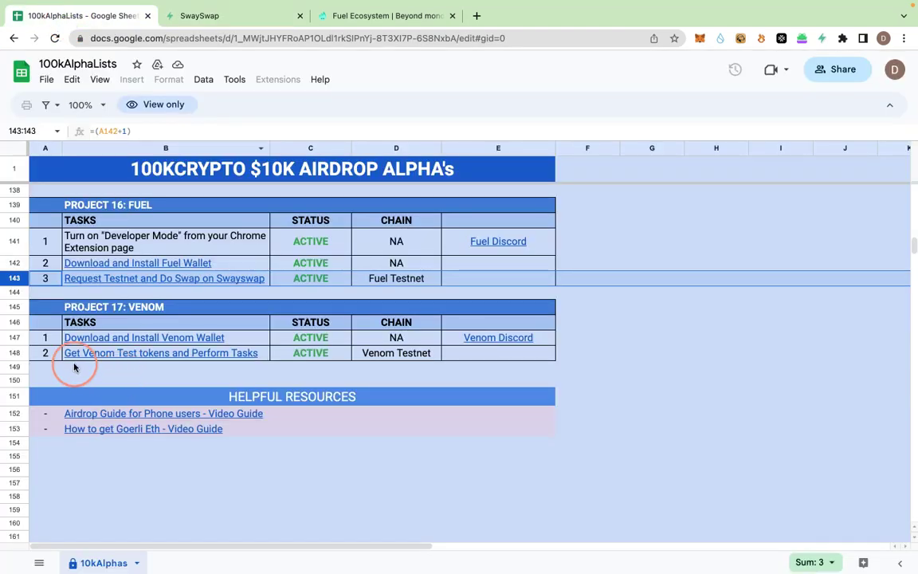
left_click(15, 308)
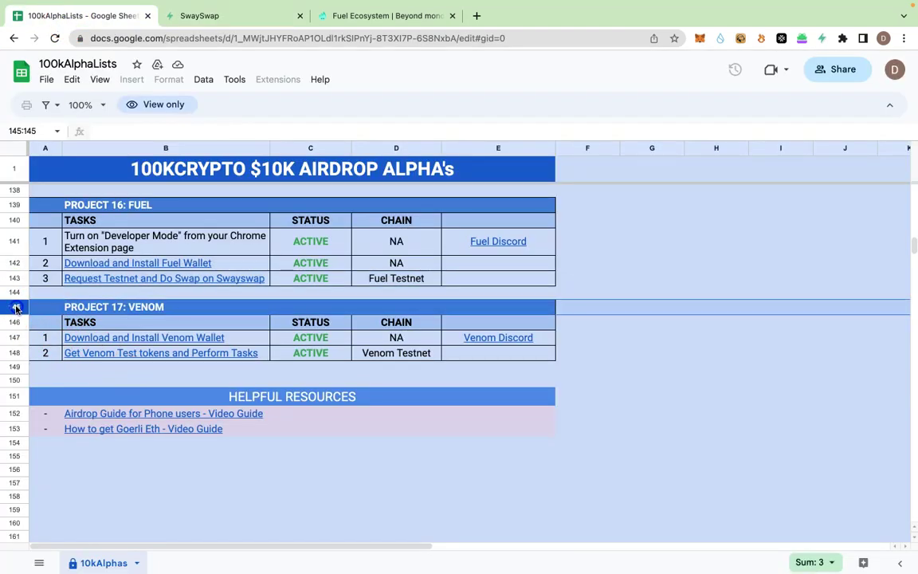